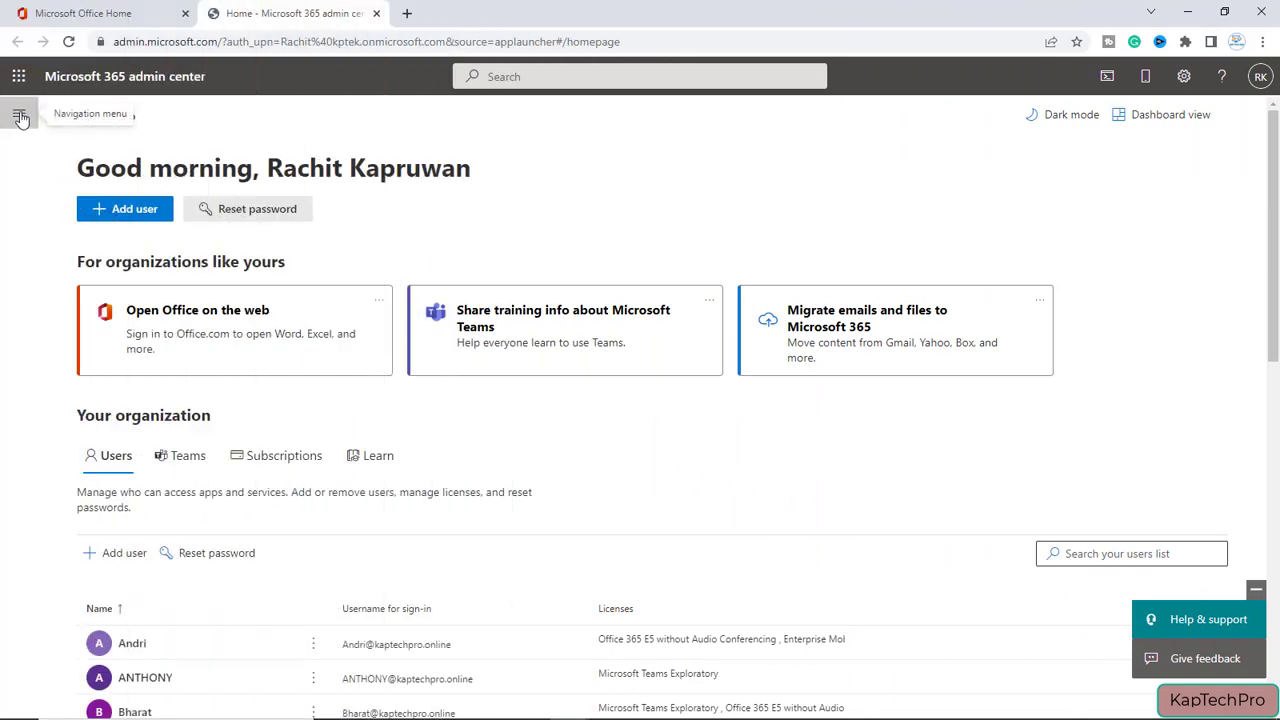
# - Go to Users > Active users from the admin navigation menu
pyautogui.click(20, 117)
pyautogui.click(45, 180)
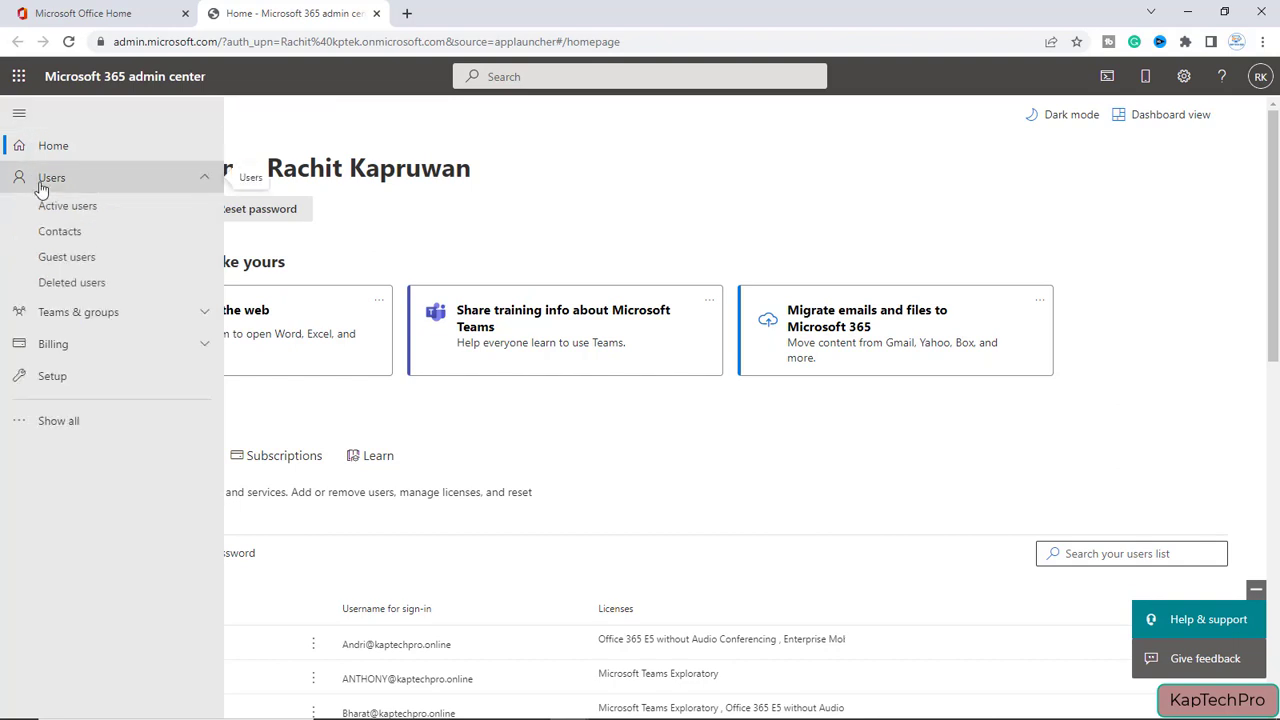
pyautogui.click(88, 208)
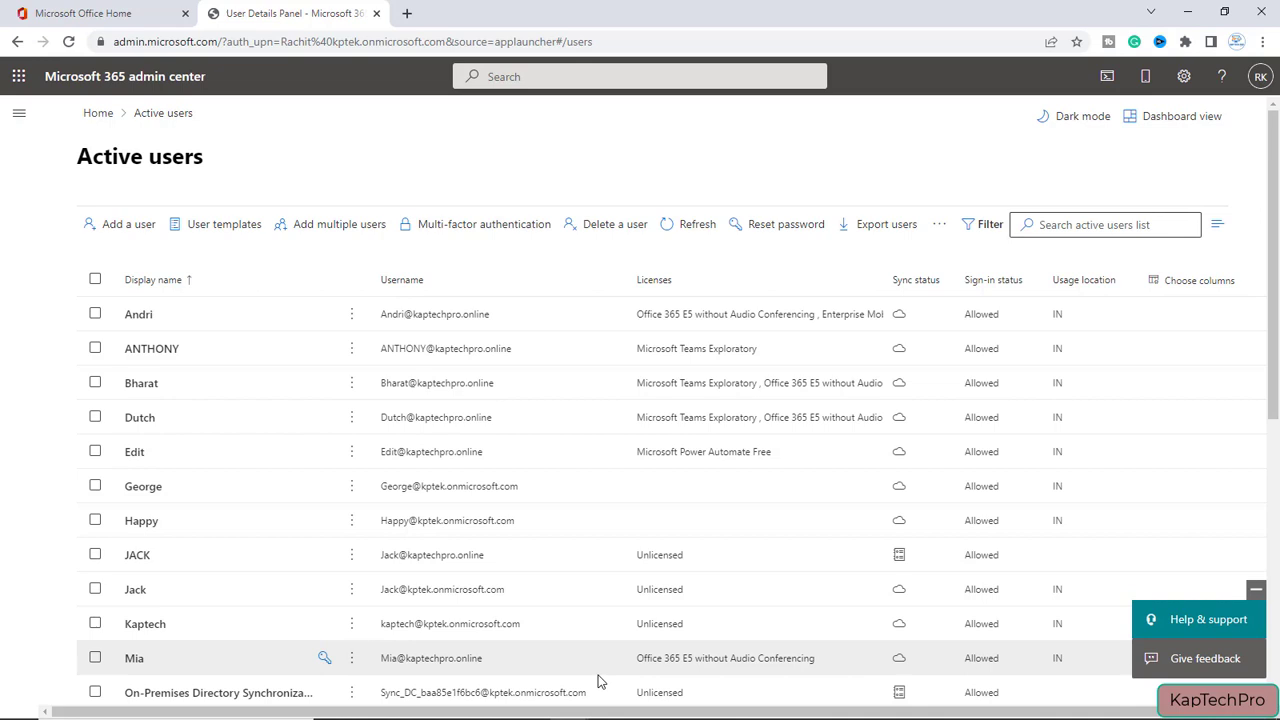
pyautogui.moveTo(568, 704)
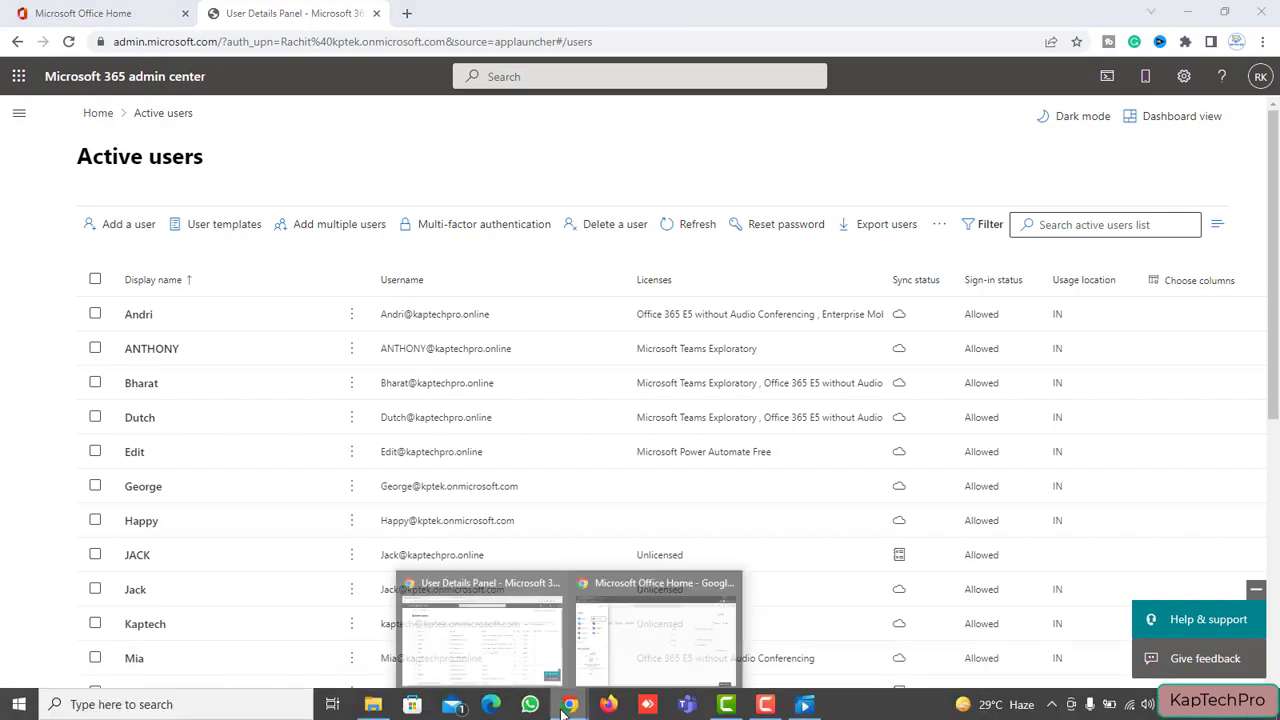
# - Confirm the signed-in account, then launch OneDrive from the Office app launcher
pyautogui.click(607, 661)
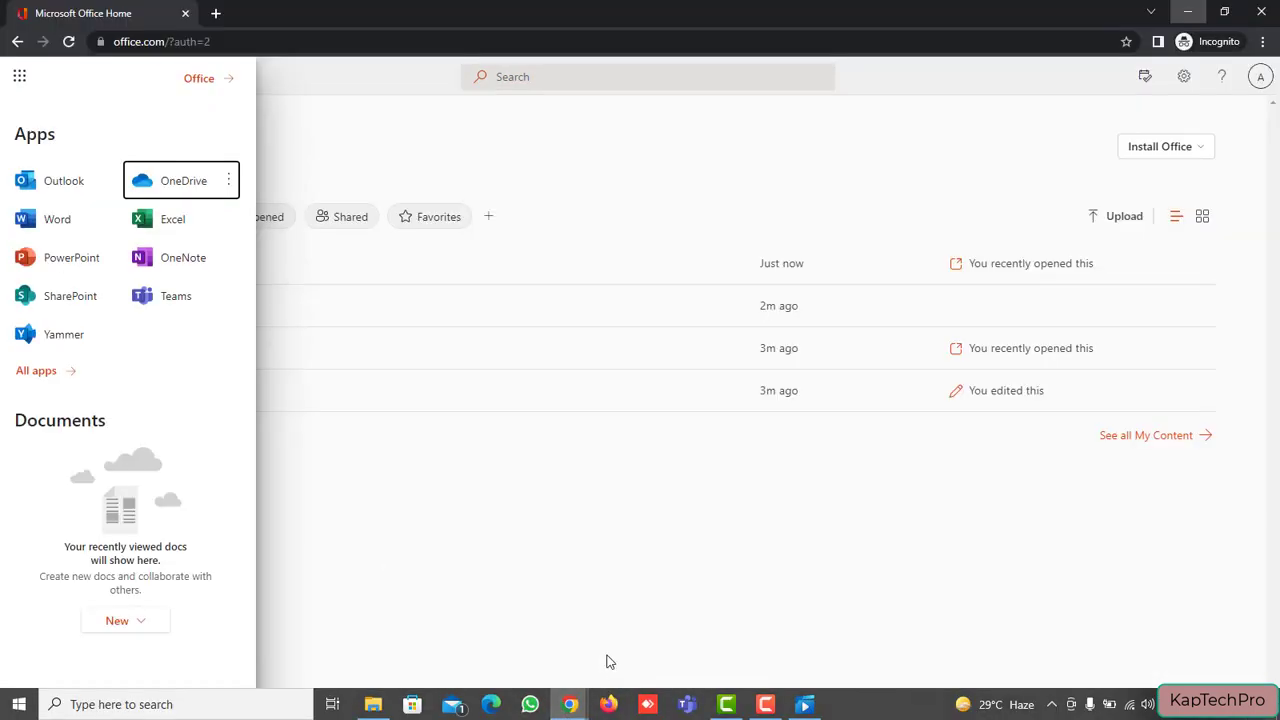
pyautogui.click(1262, 76)
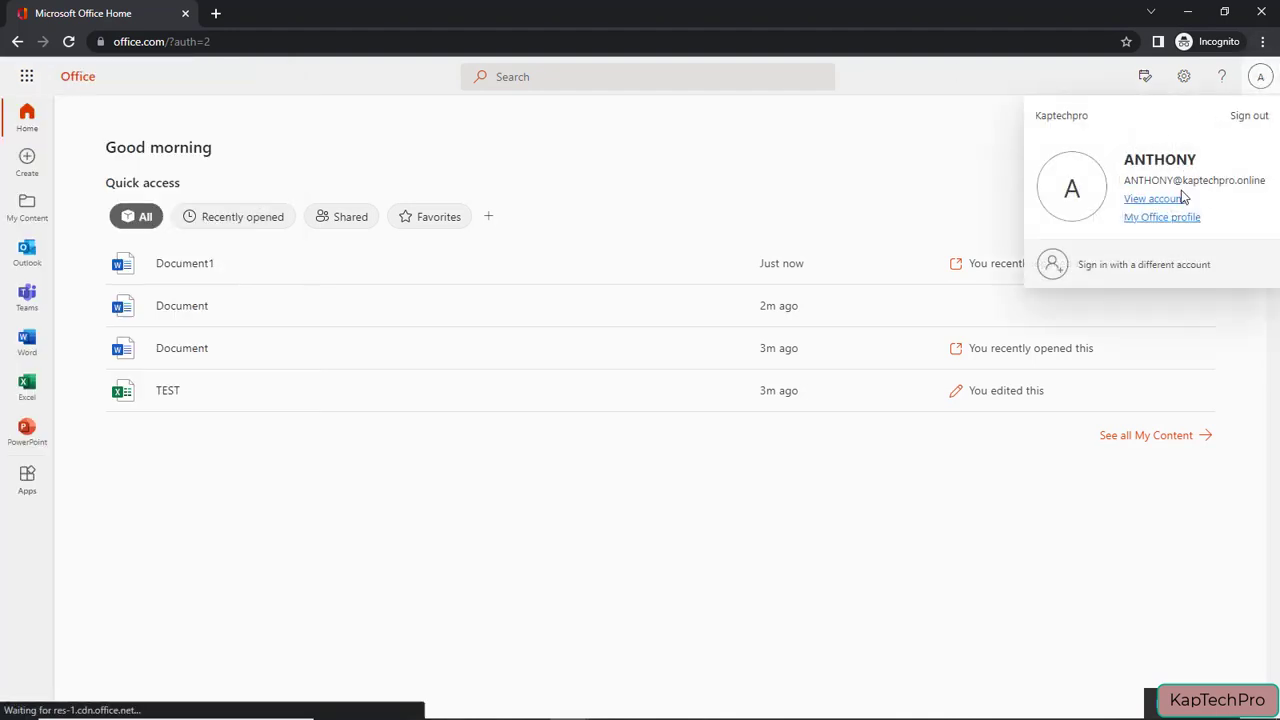
pyautogui.click(26, 80)
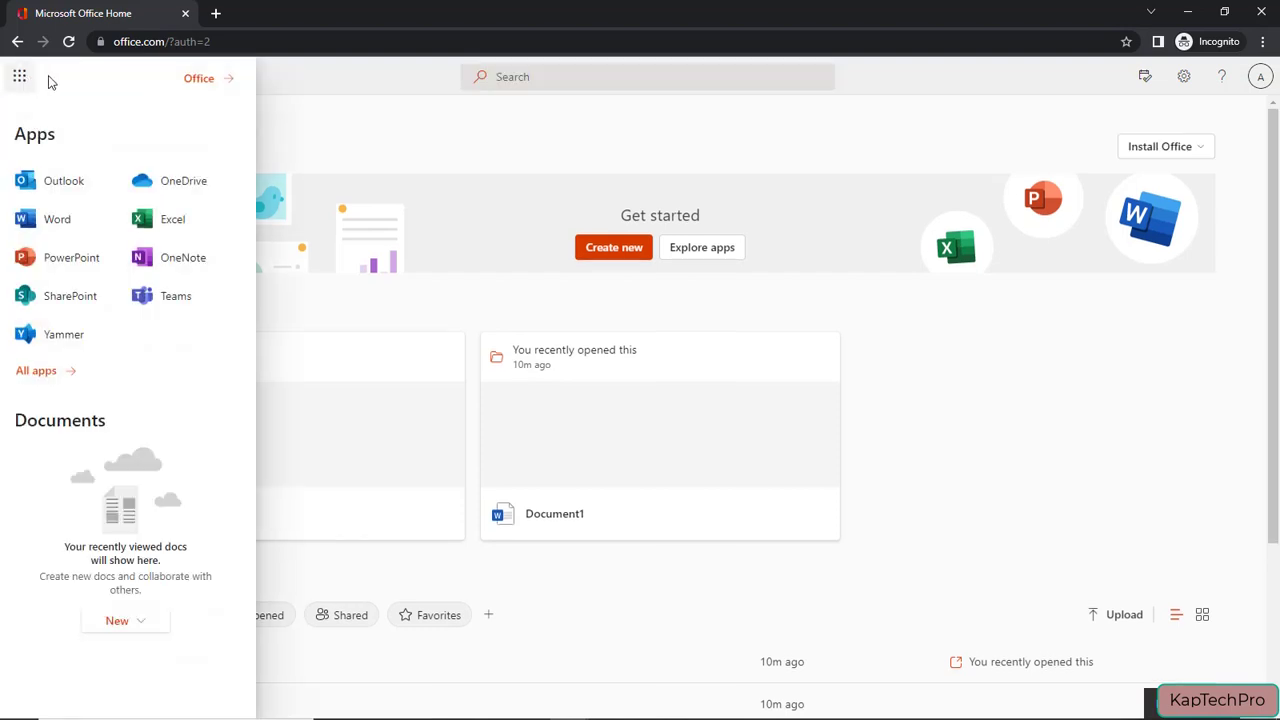
pyautogui.click(165, 176)
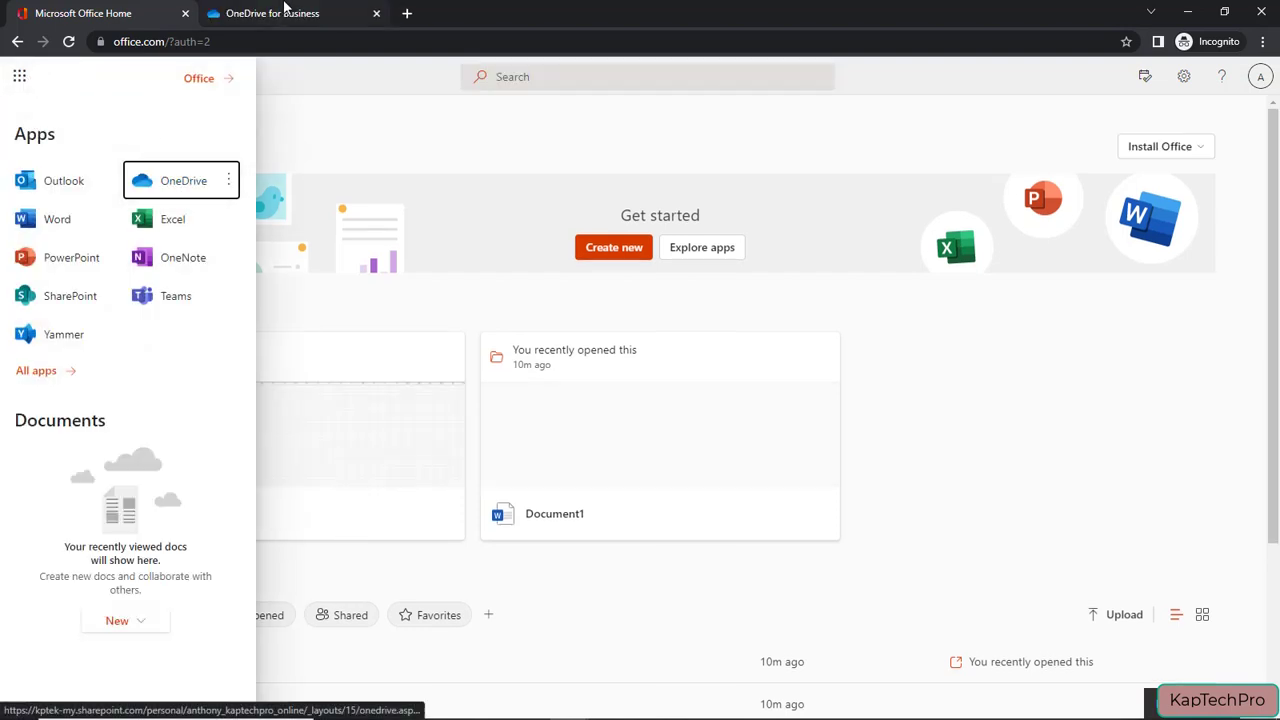
pyautogui.click(285, 10)
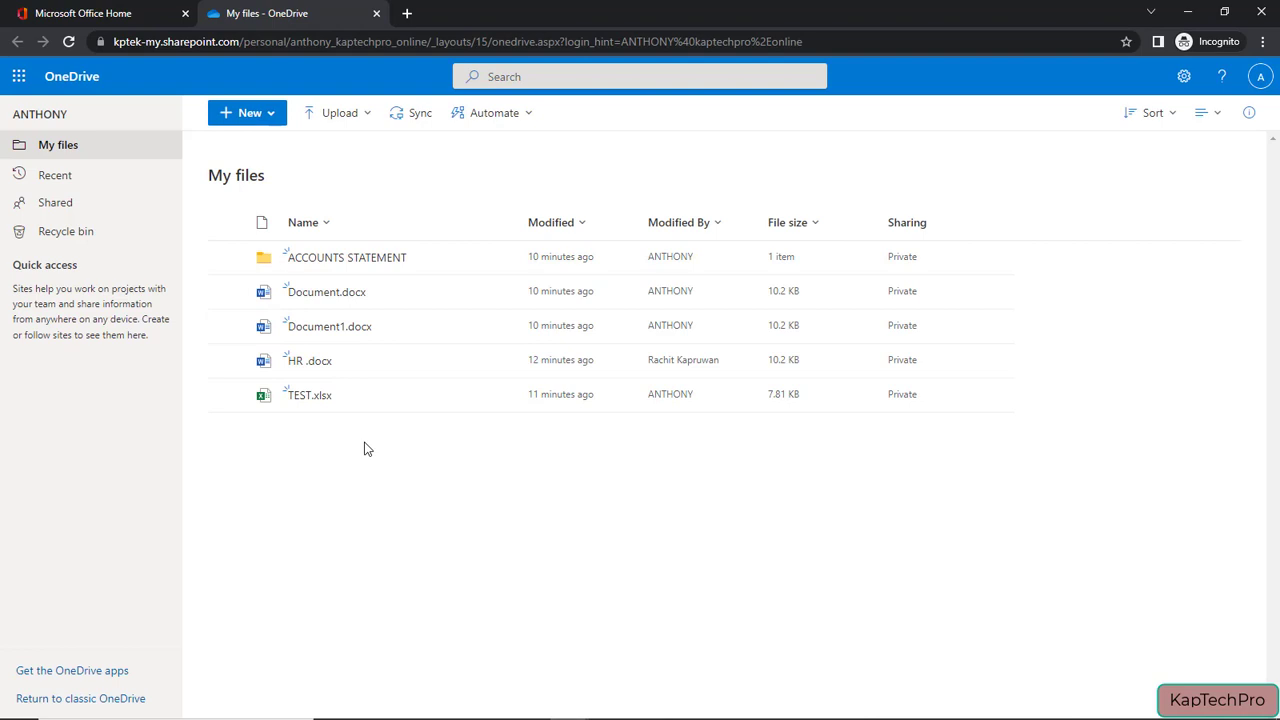
pyautogui.moveTo(400, 257)
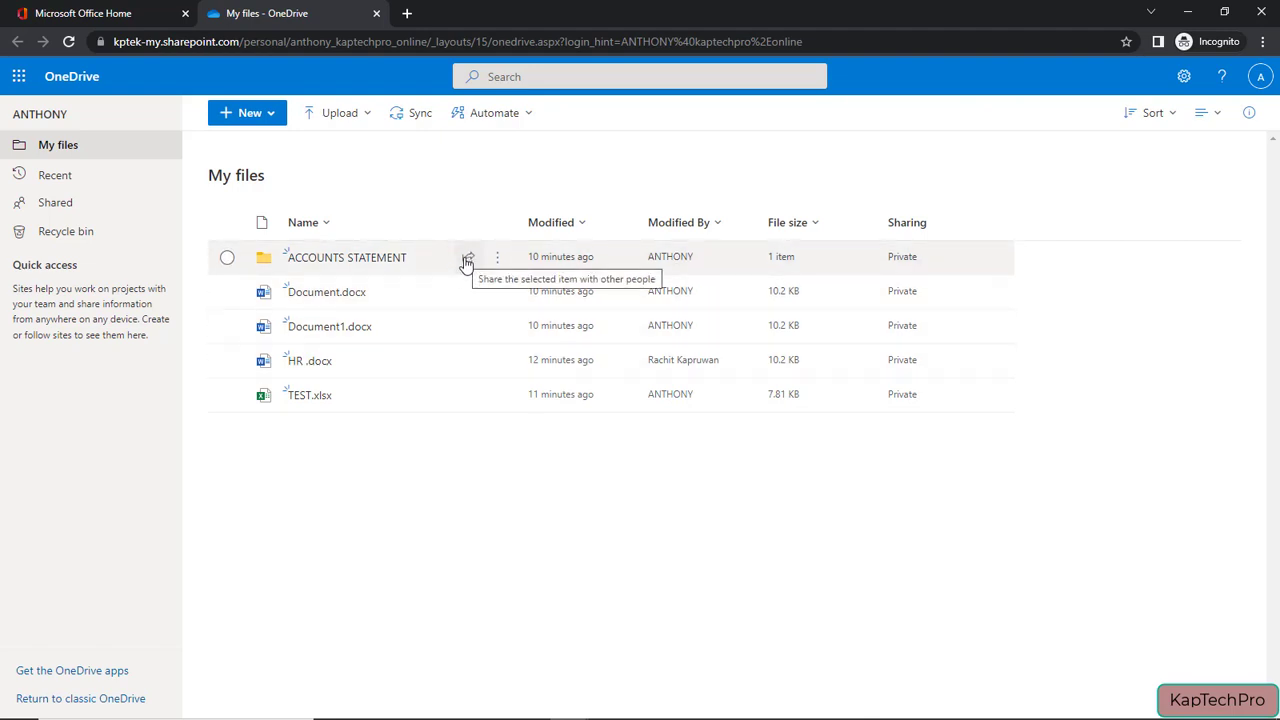
pyautogui.click(468, 260)
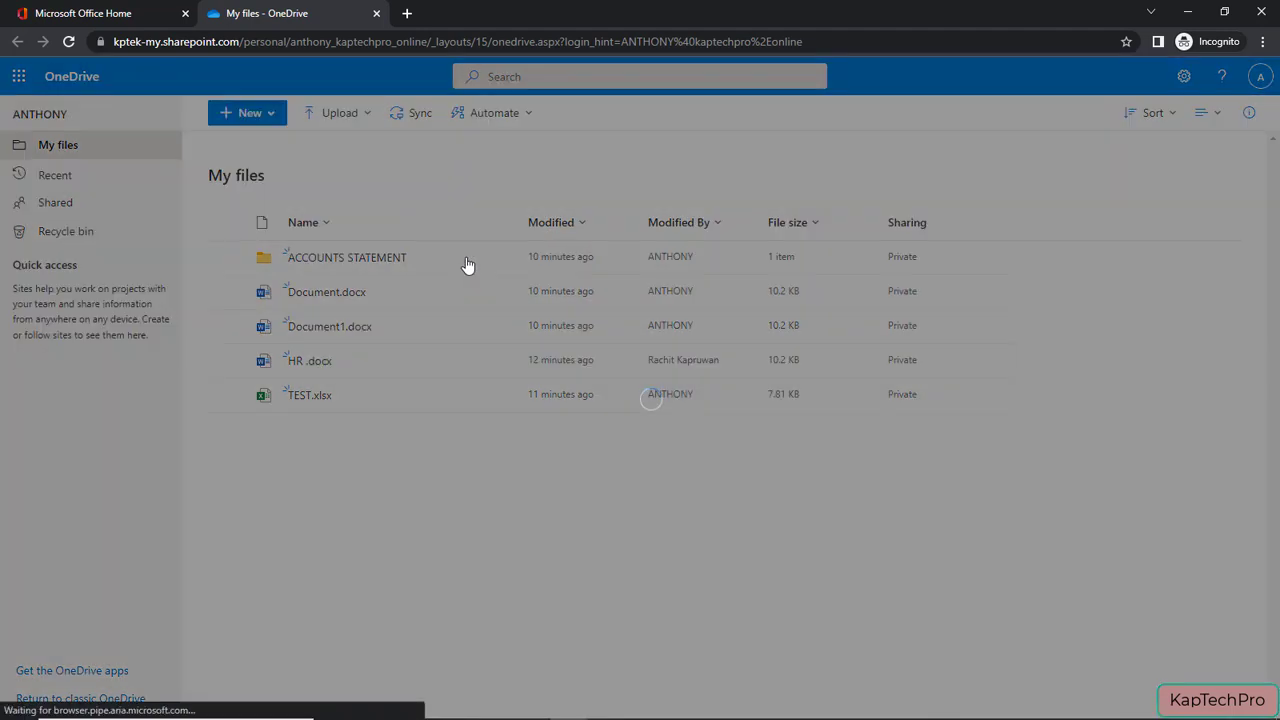
pyautogui.click(636, 300)
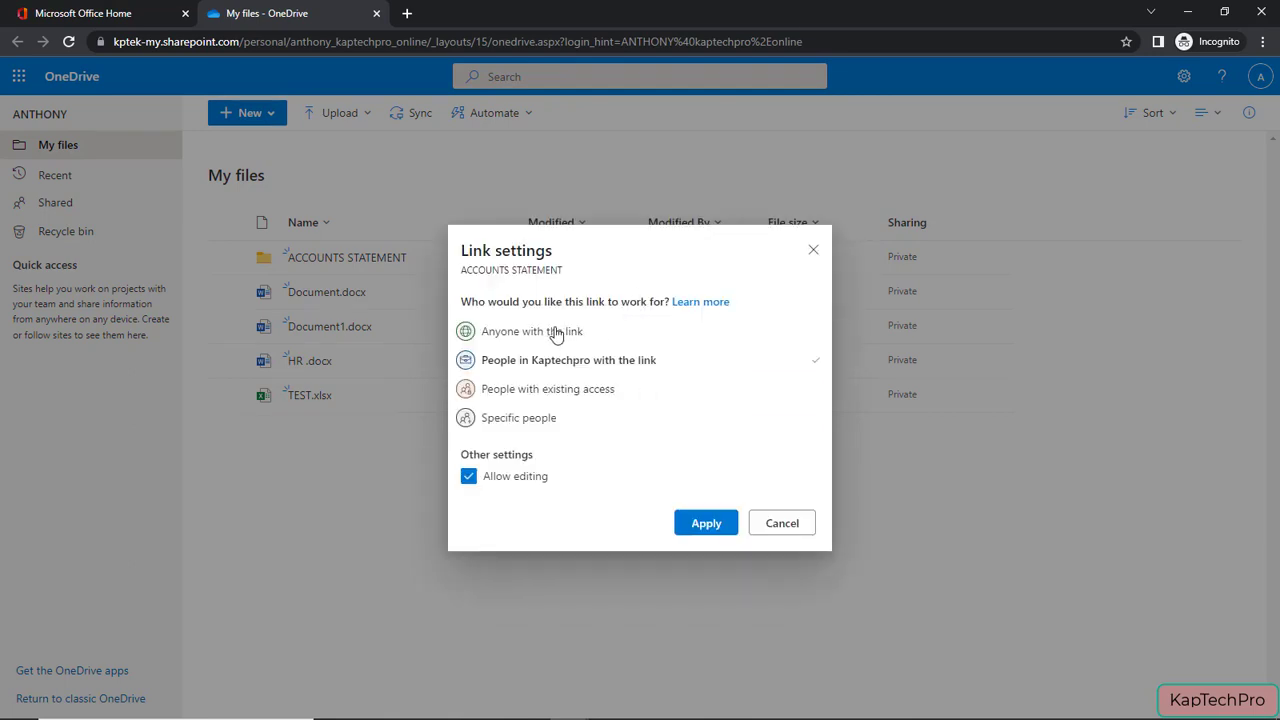
pyautogui.click(513, 330)
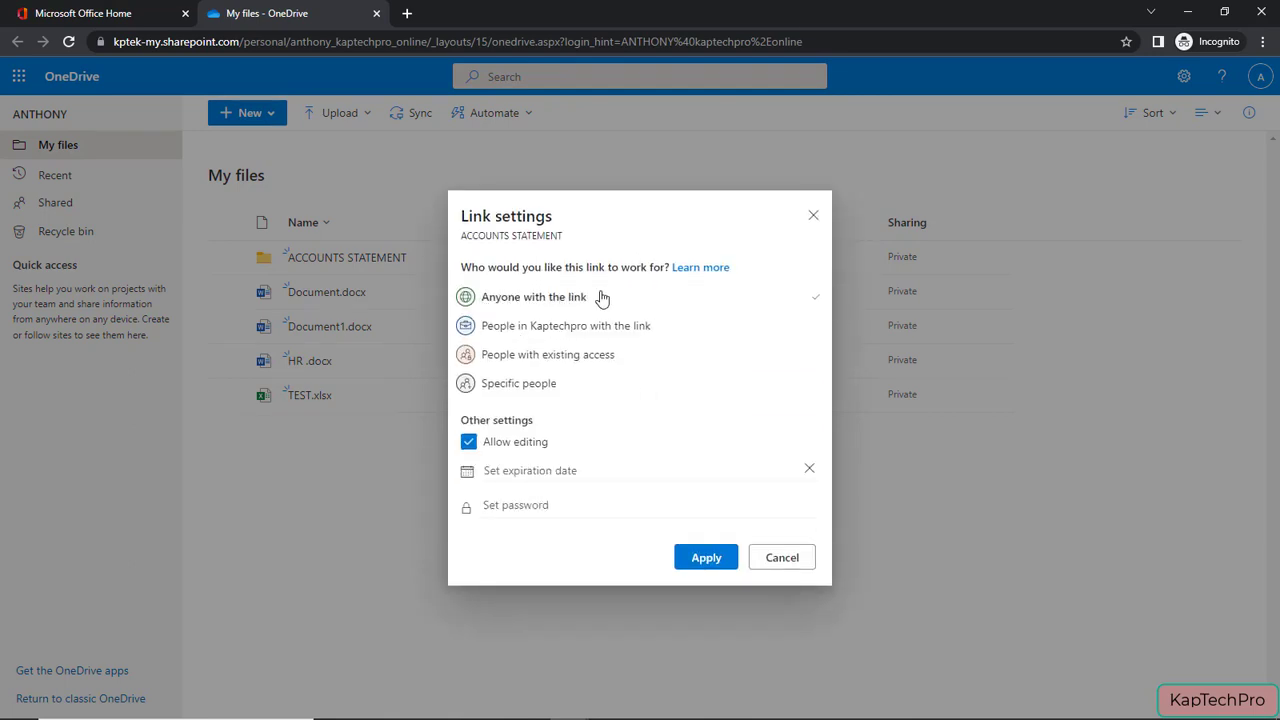
pyautogui.click(698, 555)
pyautogui.click(568, 335)
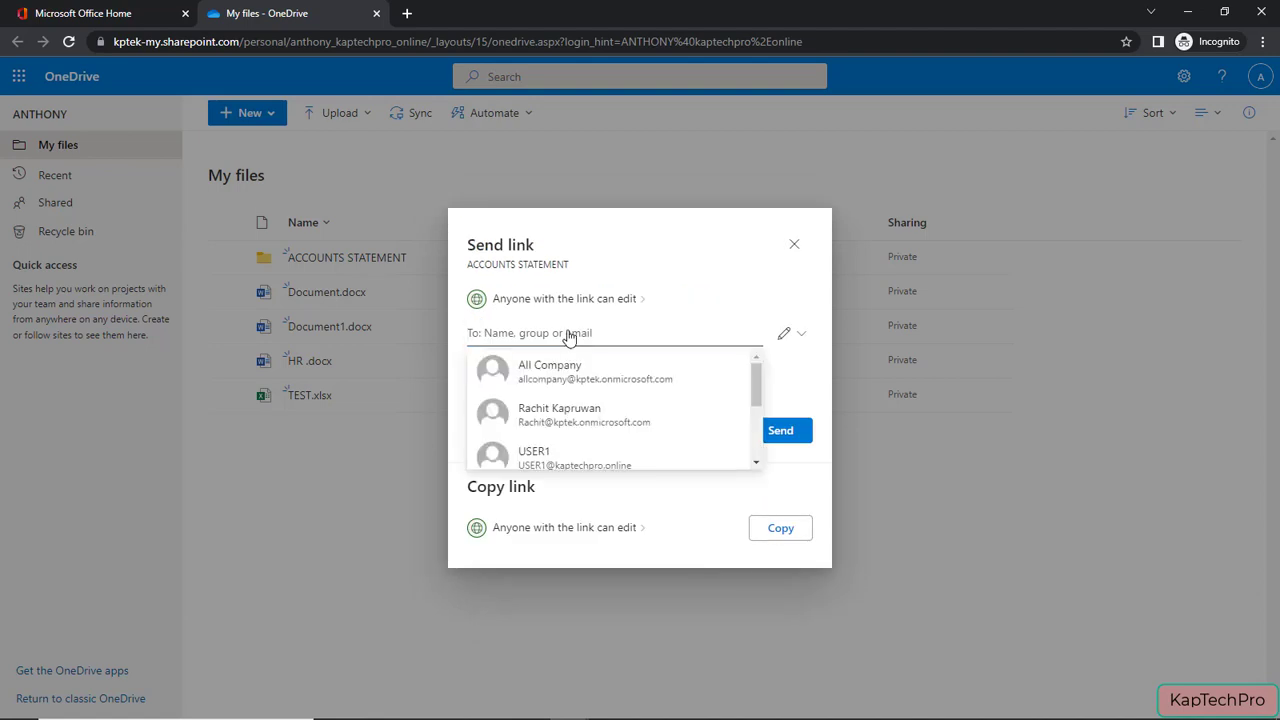
pyautogui.click(568, 335)
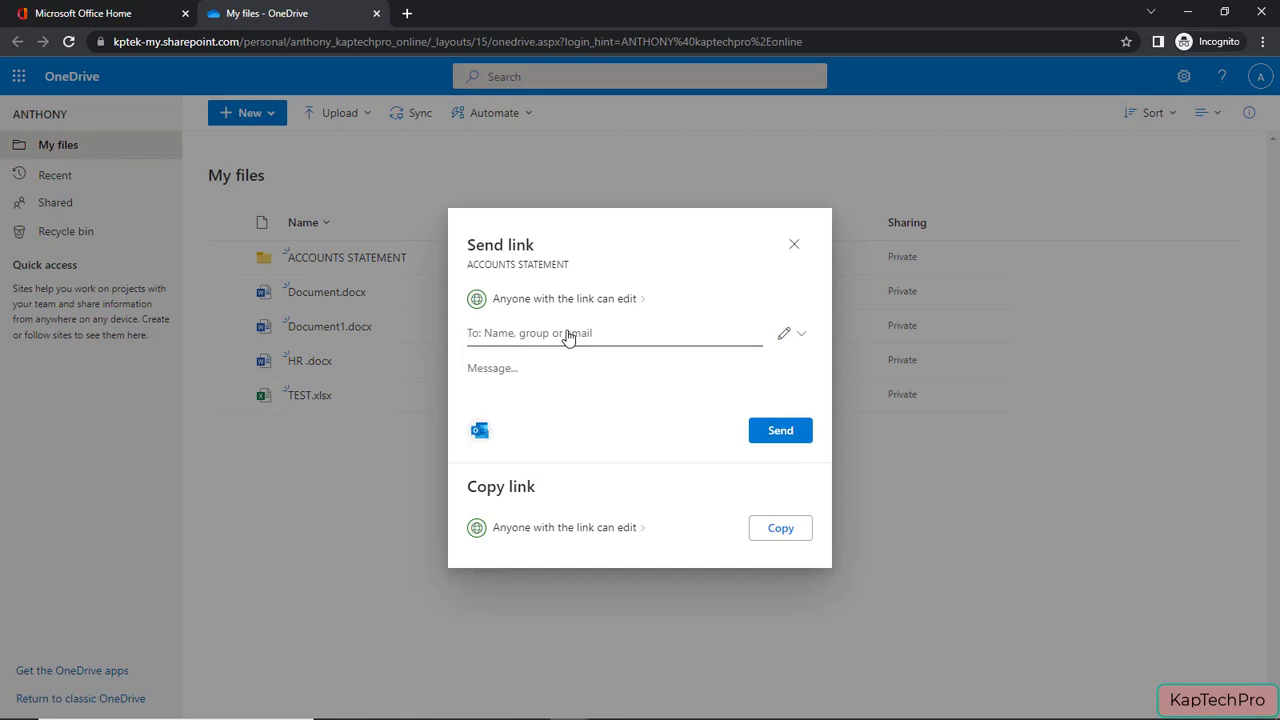
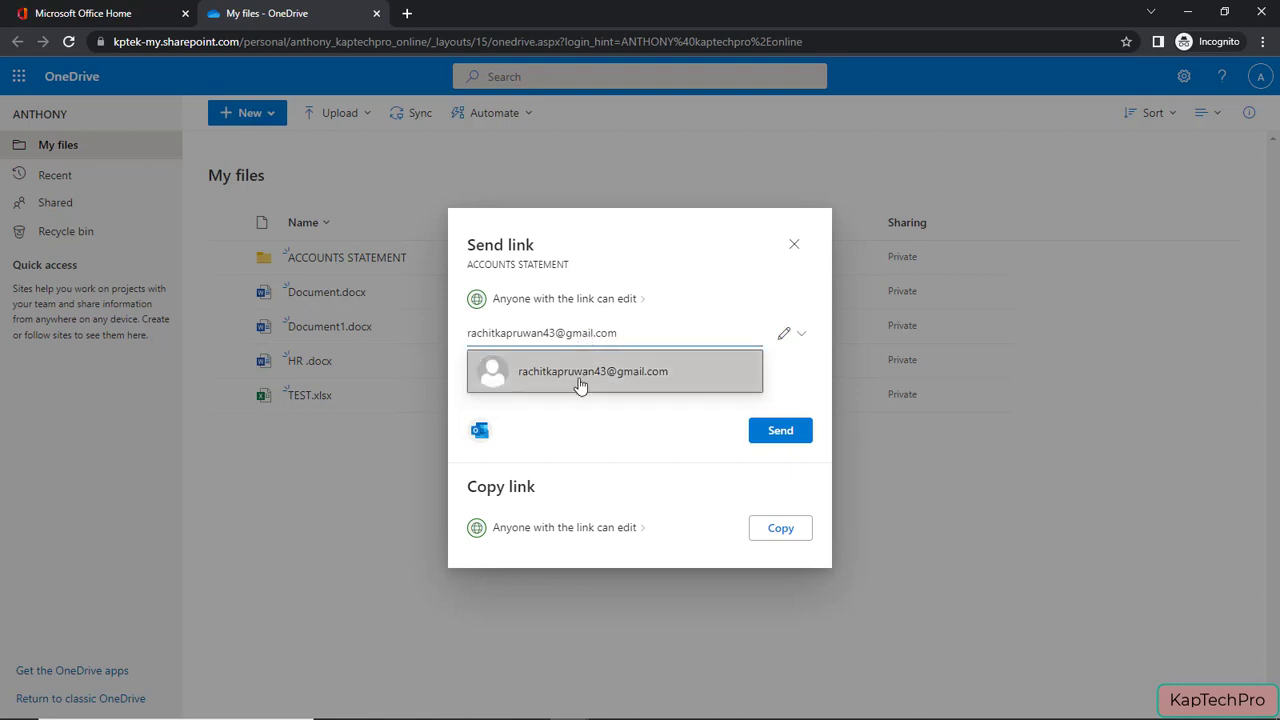
pyautogui.click(580, 380)
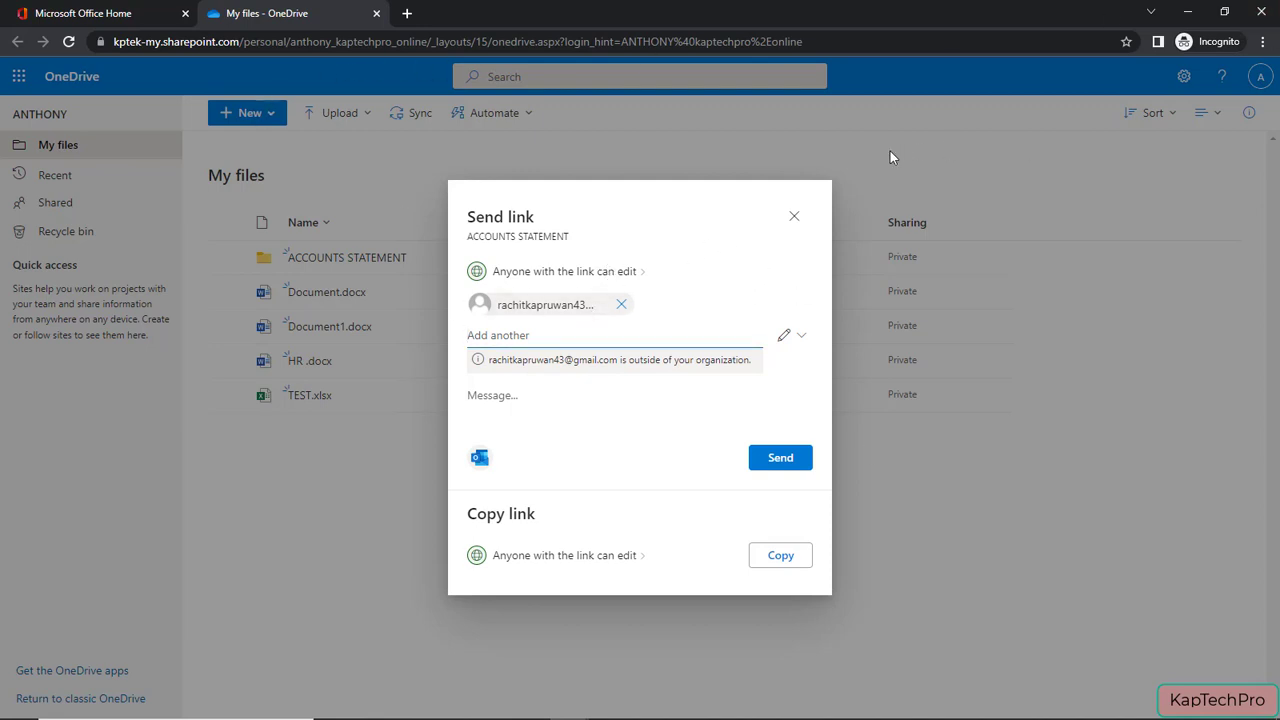
pyautogui.click(794, 218)
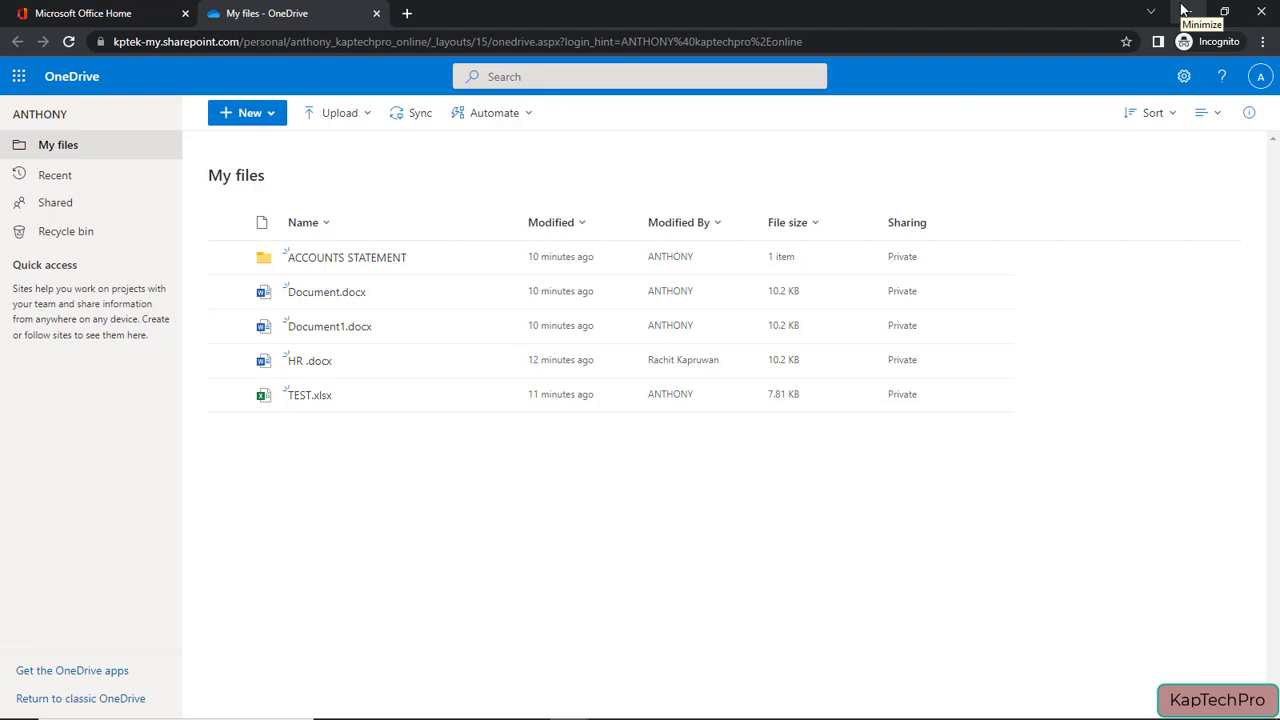
# - Open the SharePoint admin center from Show all > Admin centers and expand Policies
pyautogui.click(1183, 10)
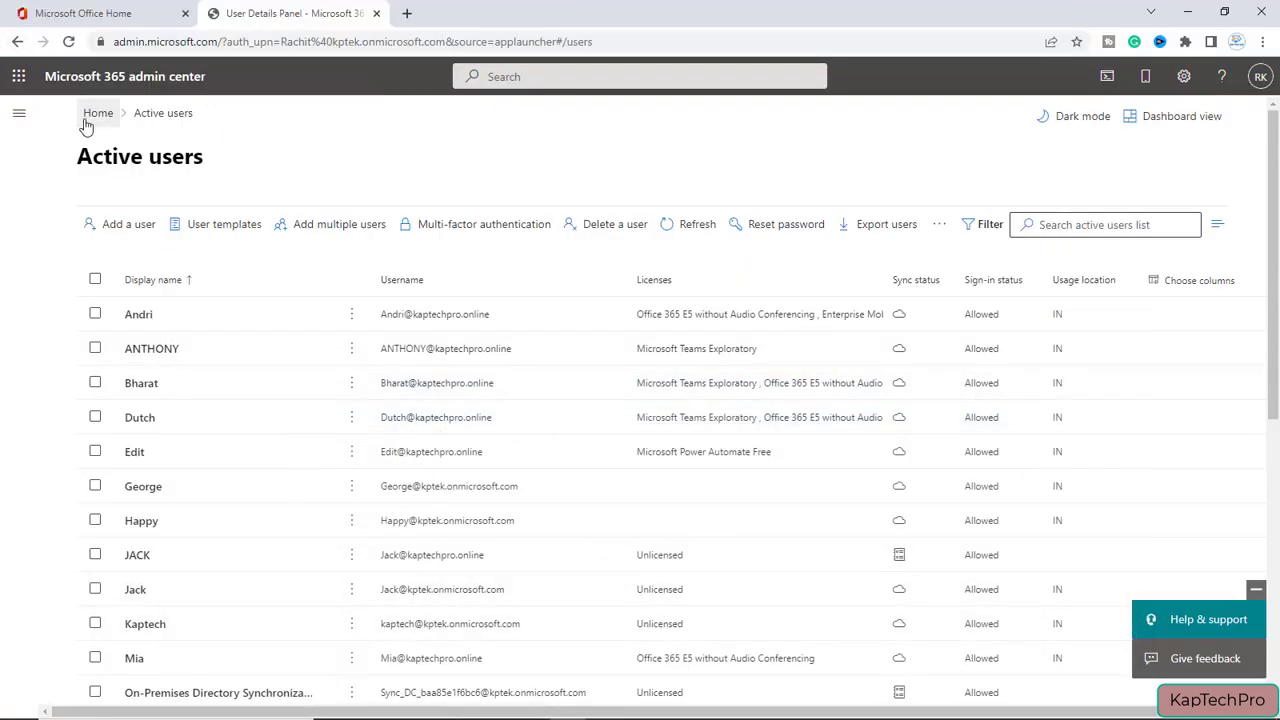
pyautogui.click(19, 116)
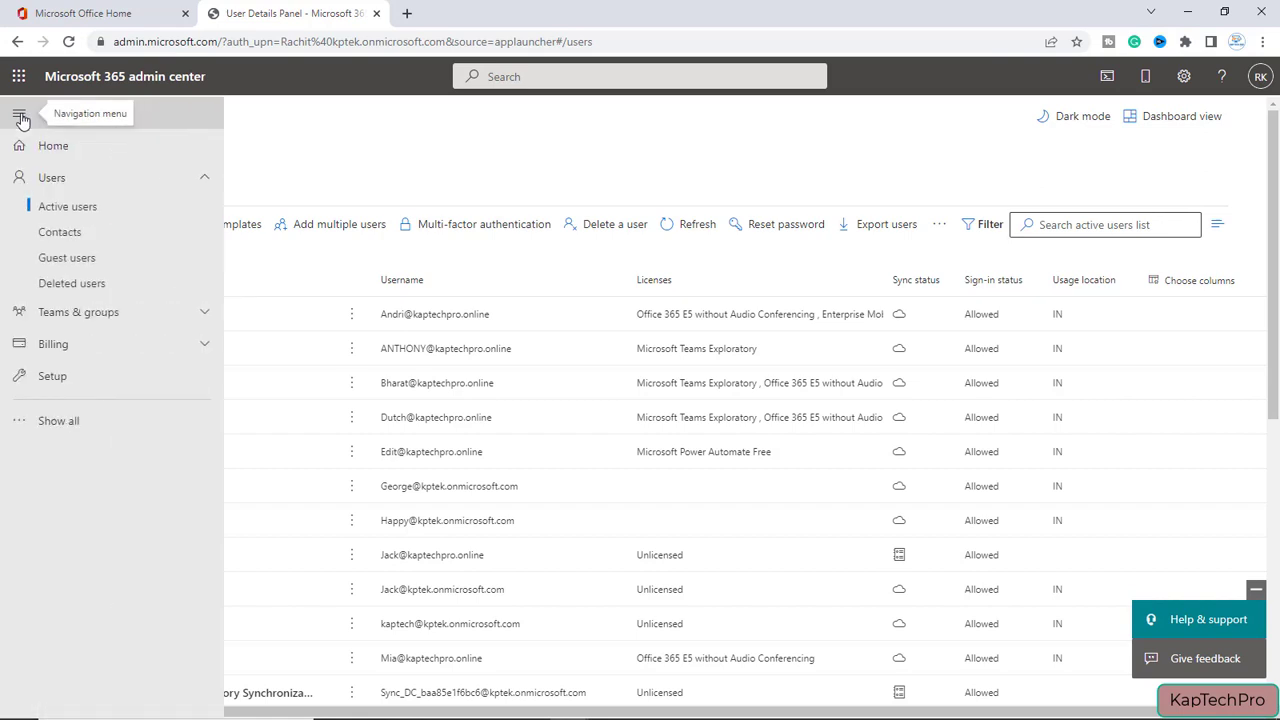
pyautogui.click(66, 424)
pyautogui.scroll(-2, 90, 560)
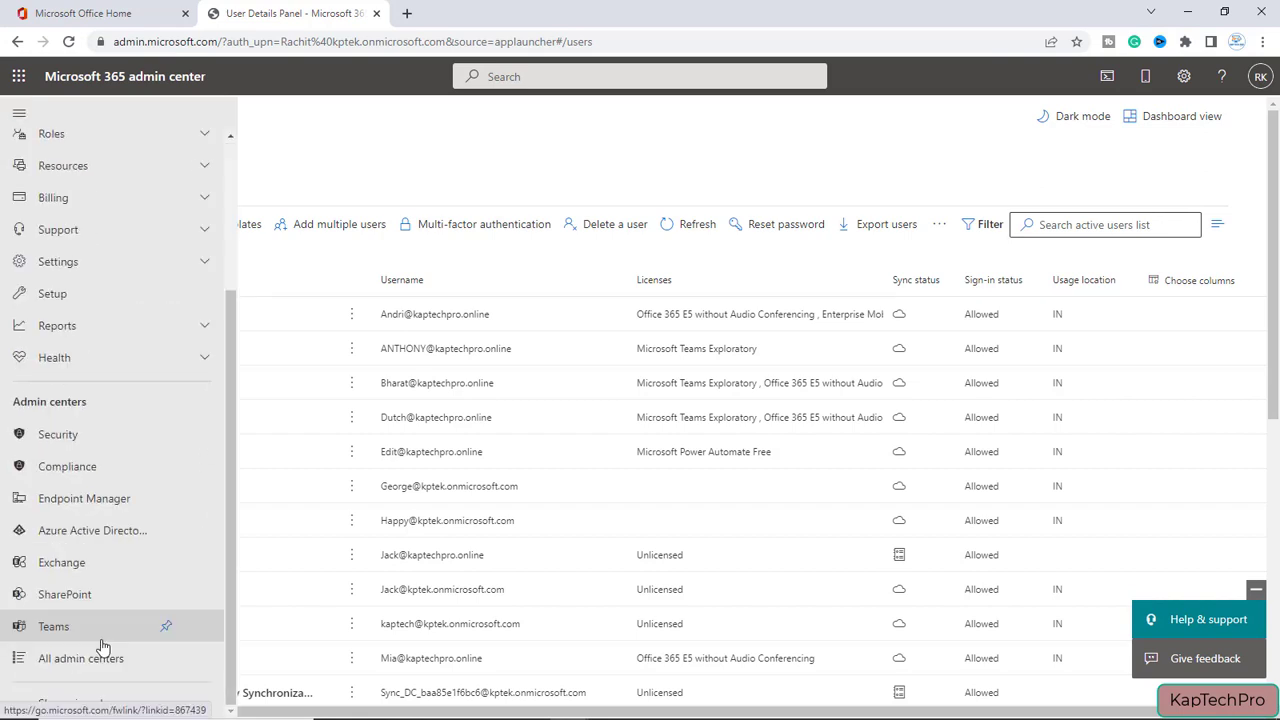
pyautogui.click(70, 598)
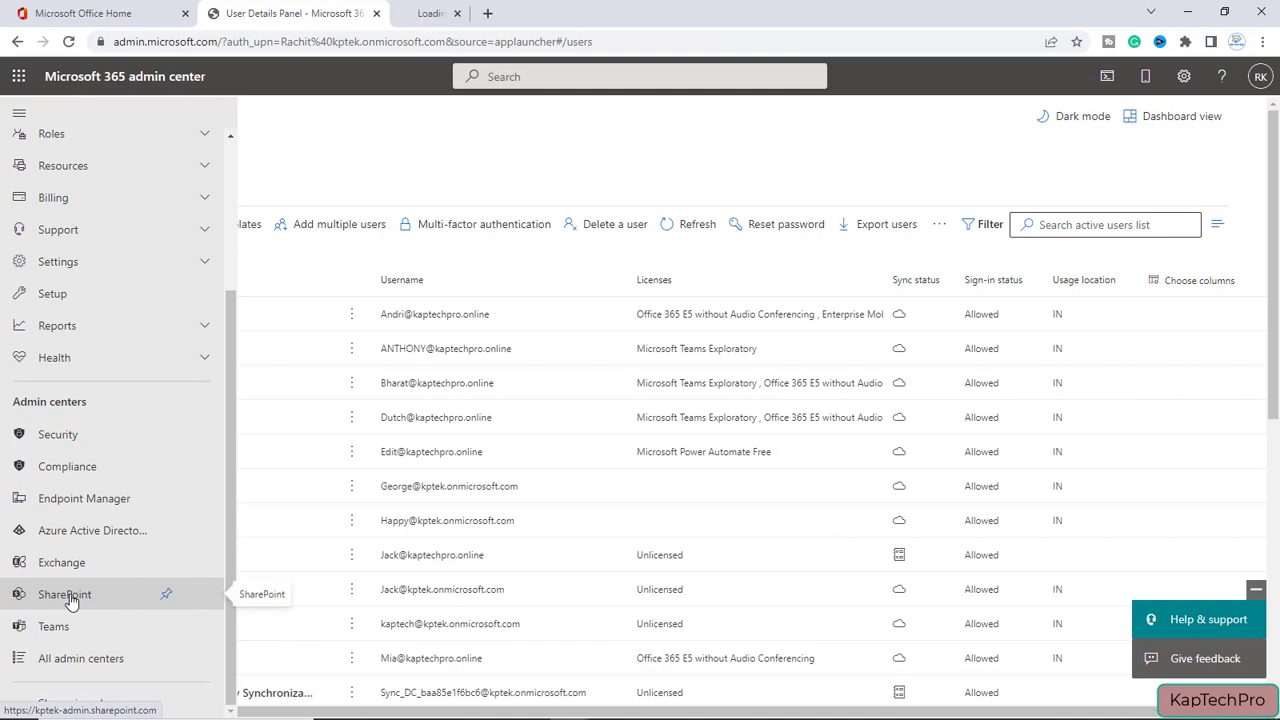
pyautogui.click(448, 8)
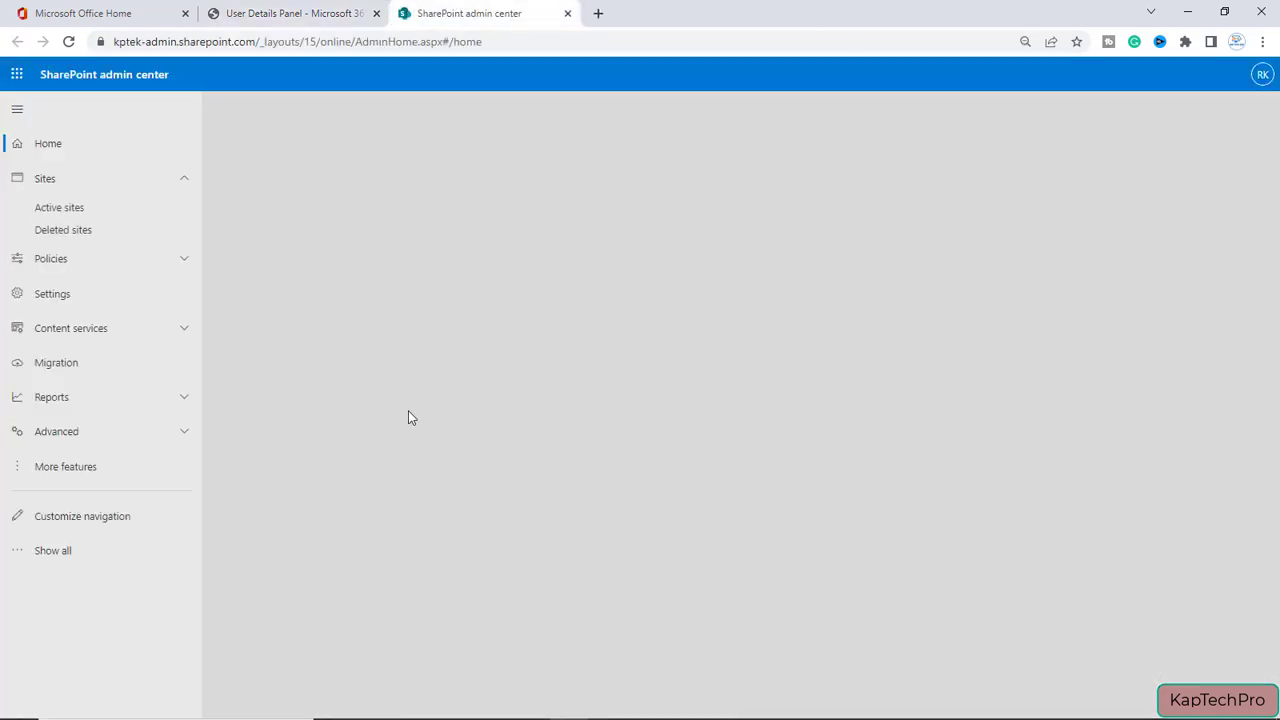
pyautogui.click(184, 258)
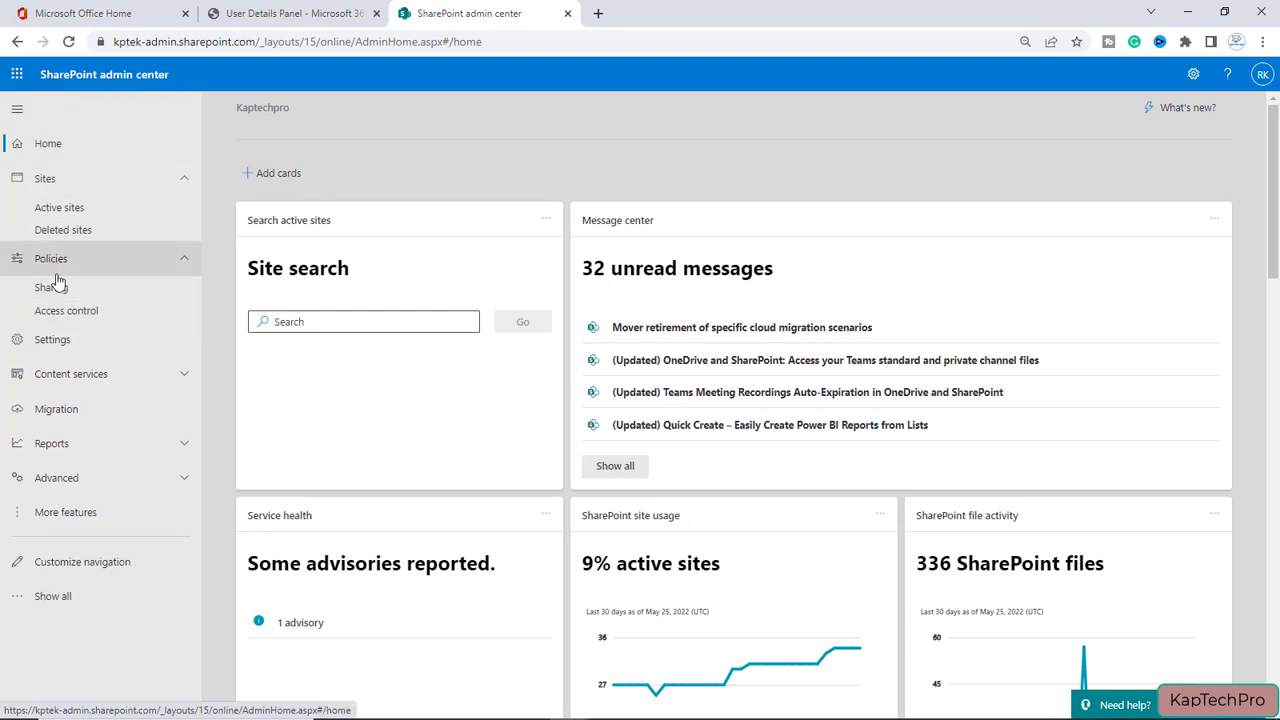
pyautogui.click(100, 289)
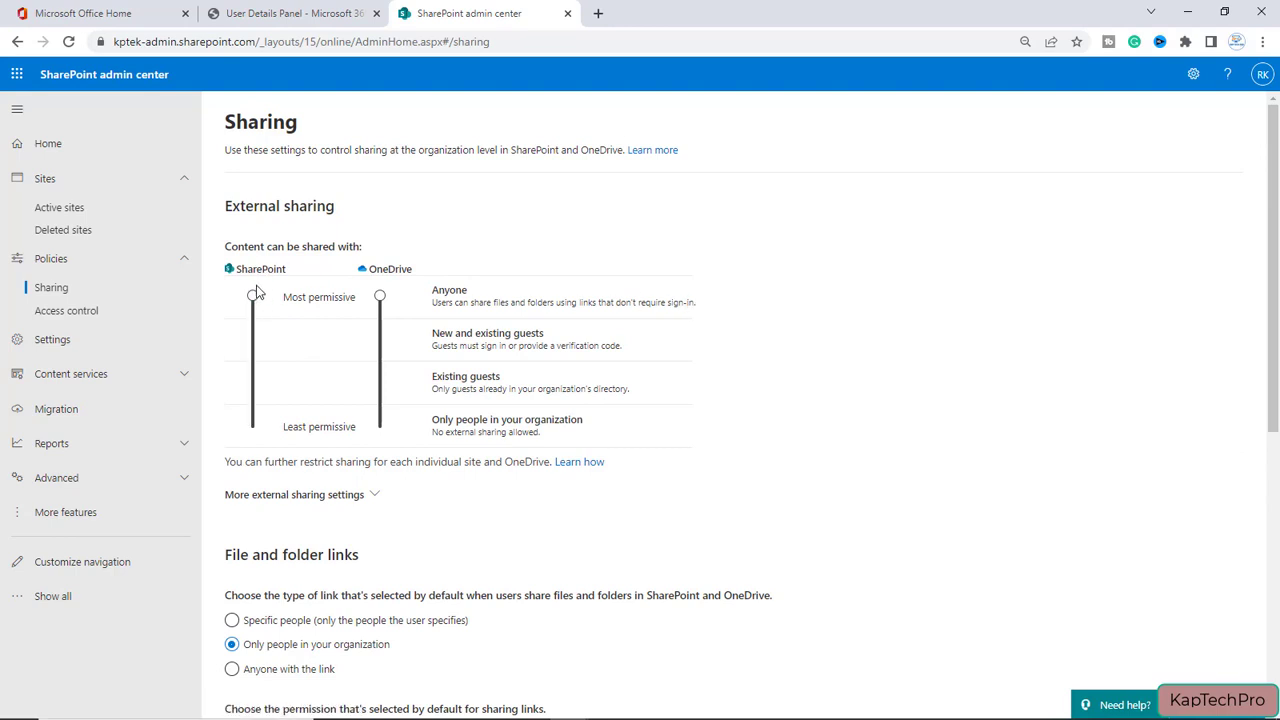
pyautogui.moveTo(252, 296); pyautogui.dragTo(252, 339)
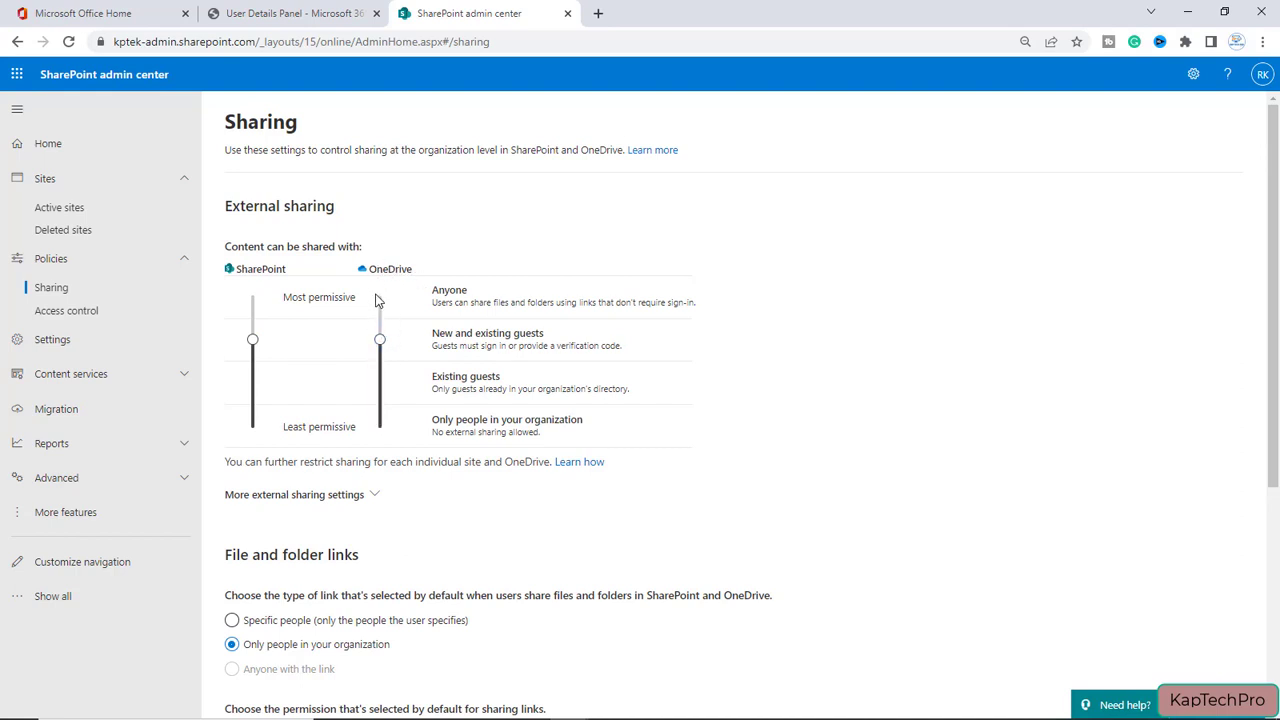
pyautogui.moveTo(252, 339); pyautogui.dragTo(253, 292)
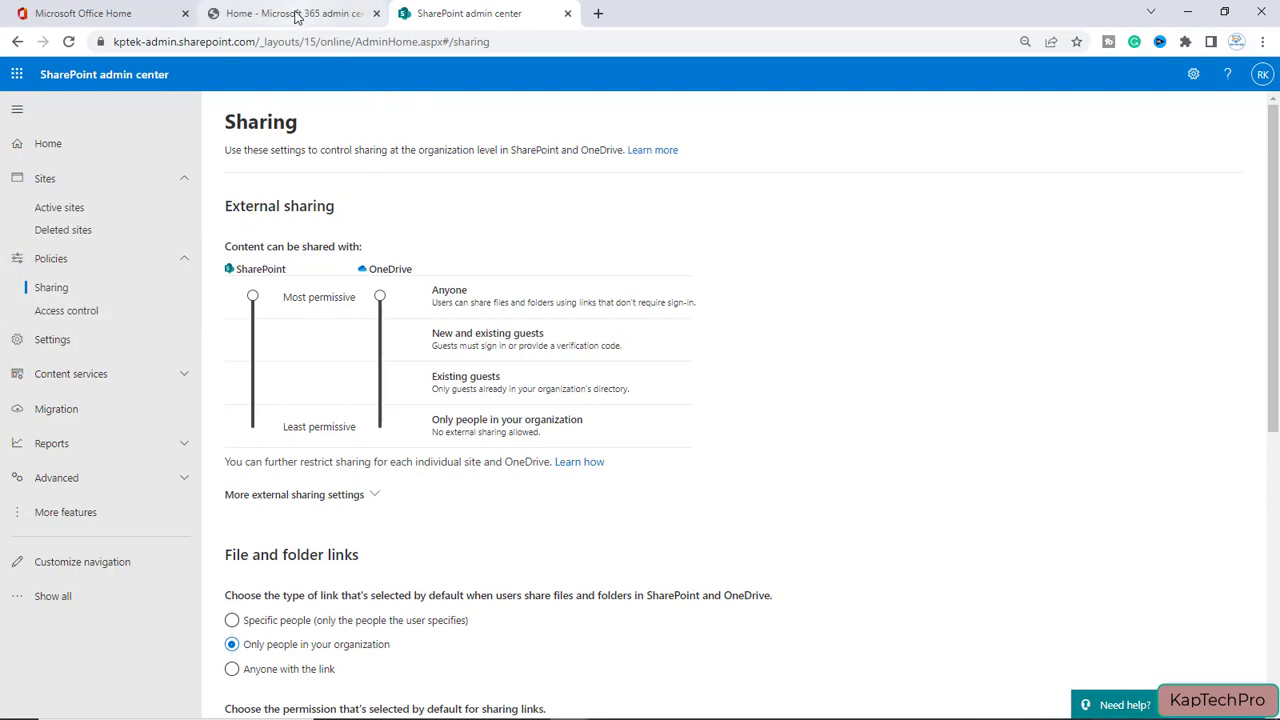
# - Open the second active user's details panel on its OneDrive tab
pyautogui.click(296, 14)
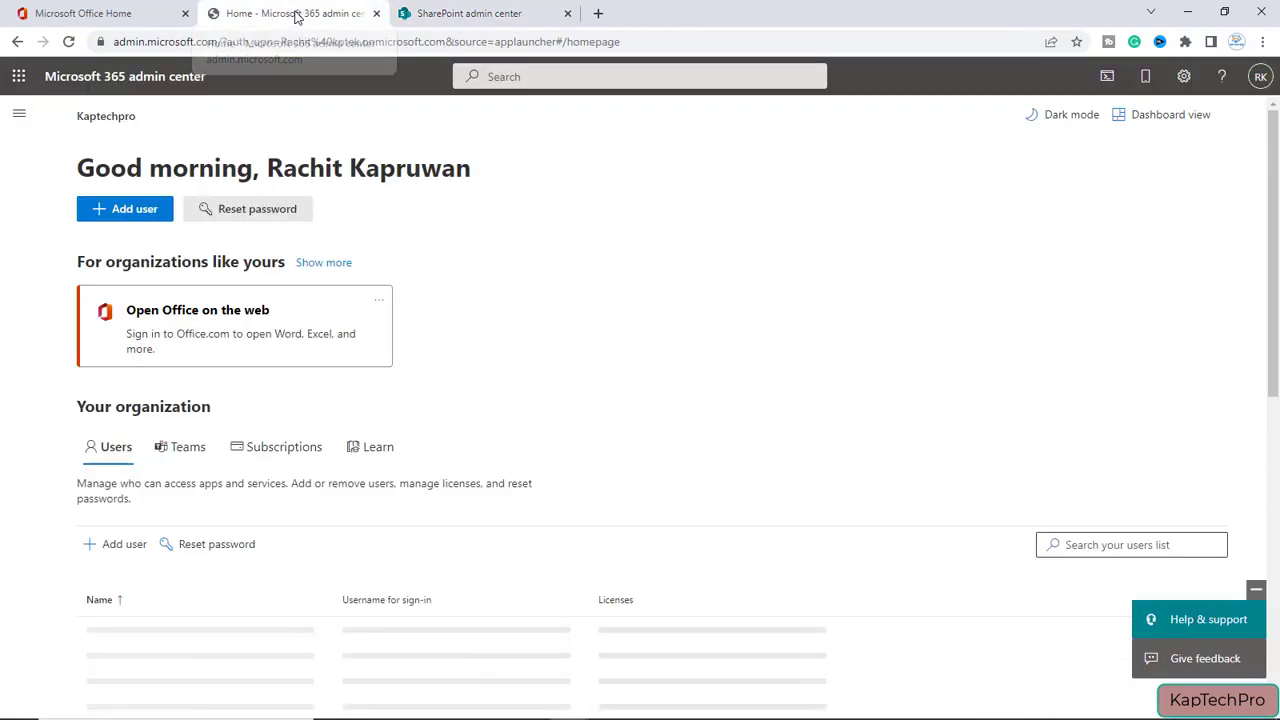
pyautogui.click(21, 115)
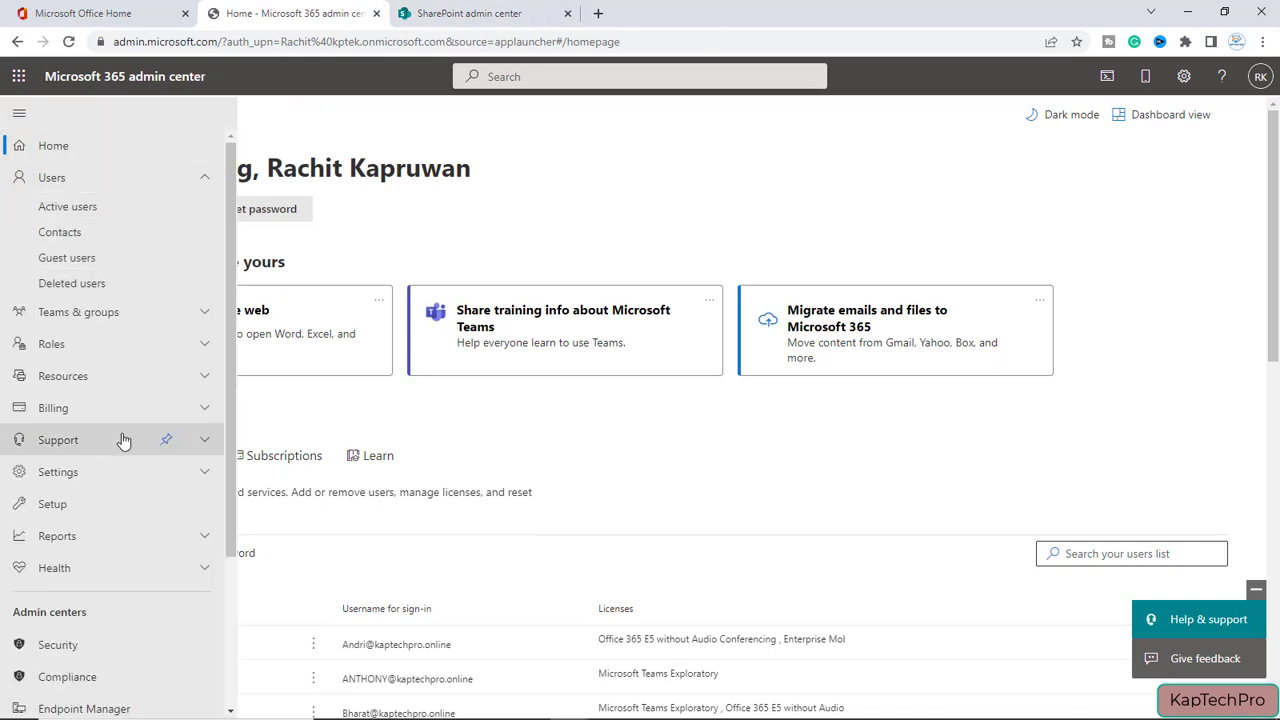
pyautogui.click(181, 215)
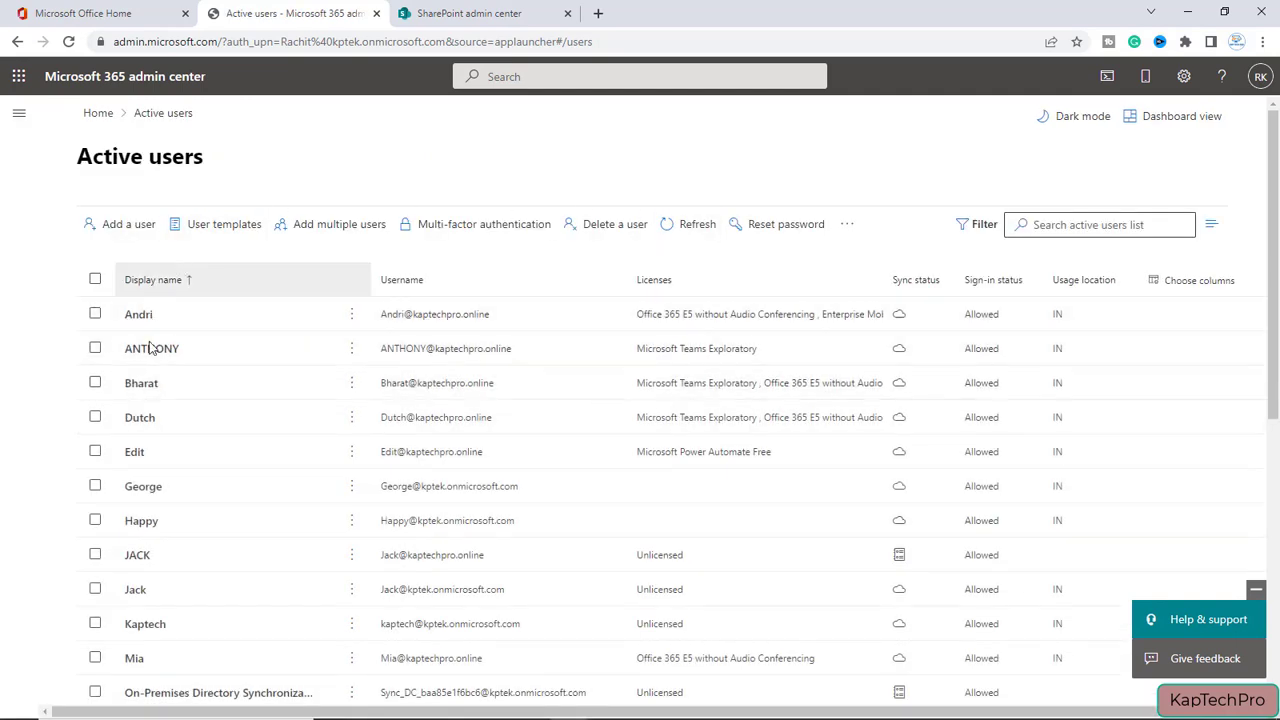
pyautogui.click(148, 350)
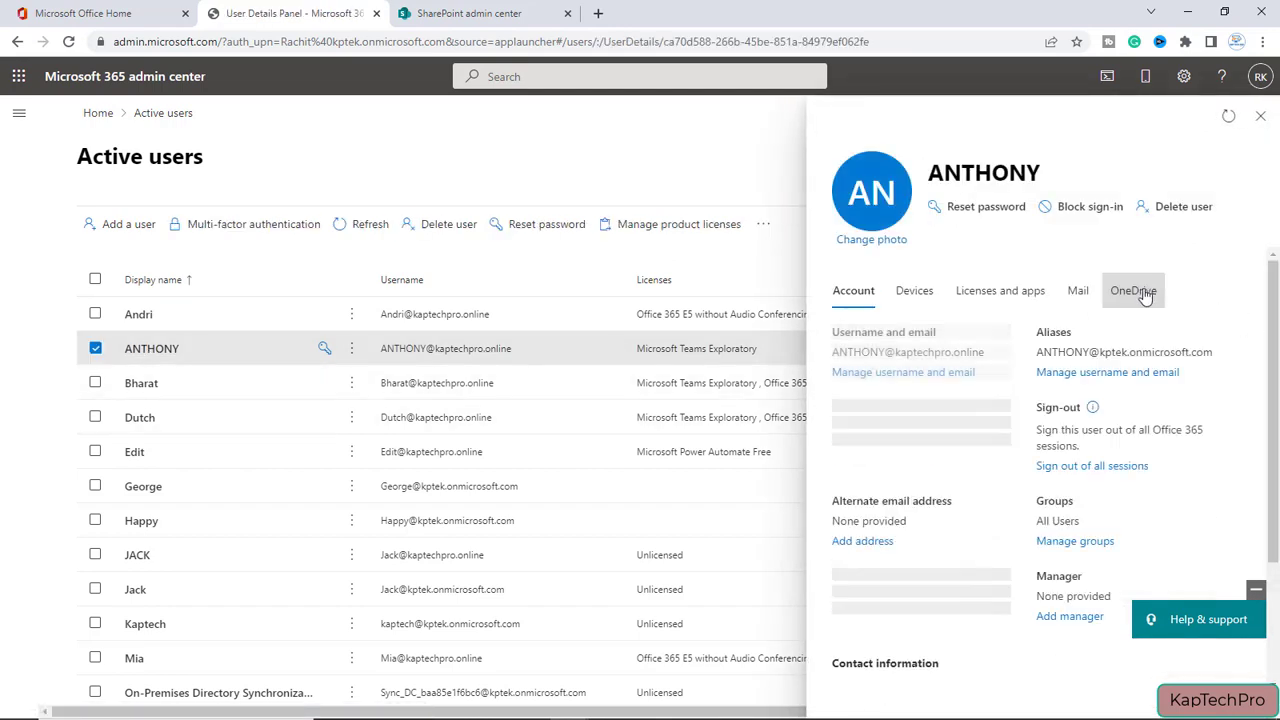
pyautogui.click(1135, 293)
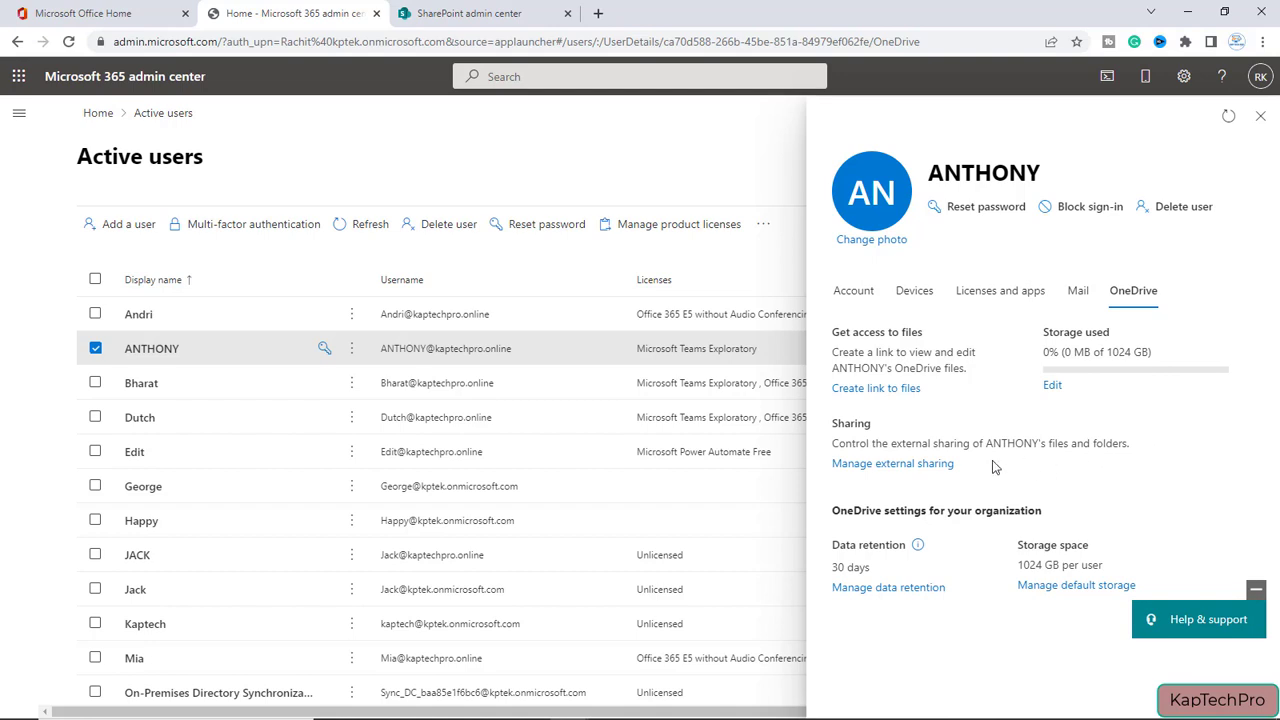
# - Uncheck 'Let people outside your organization access your site' under Manage external sharing and save
pyautogui.click(900, 464)
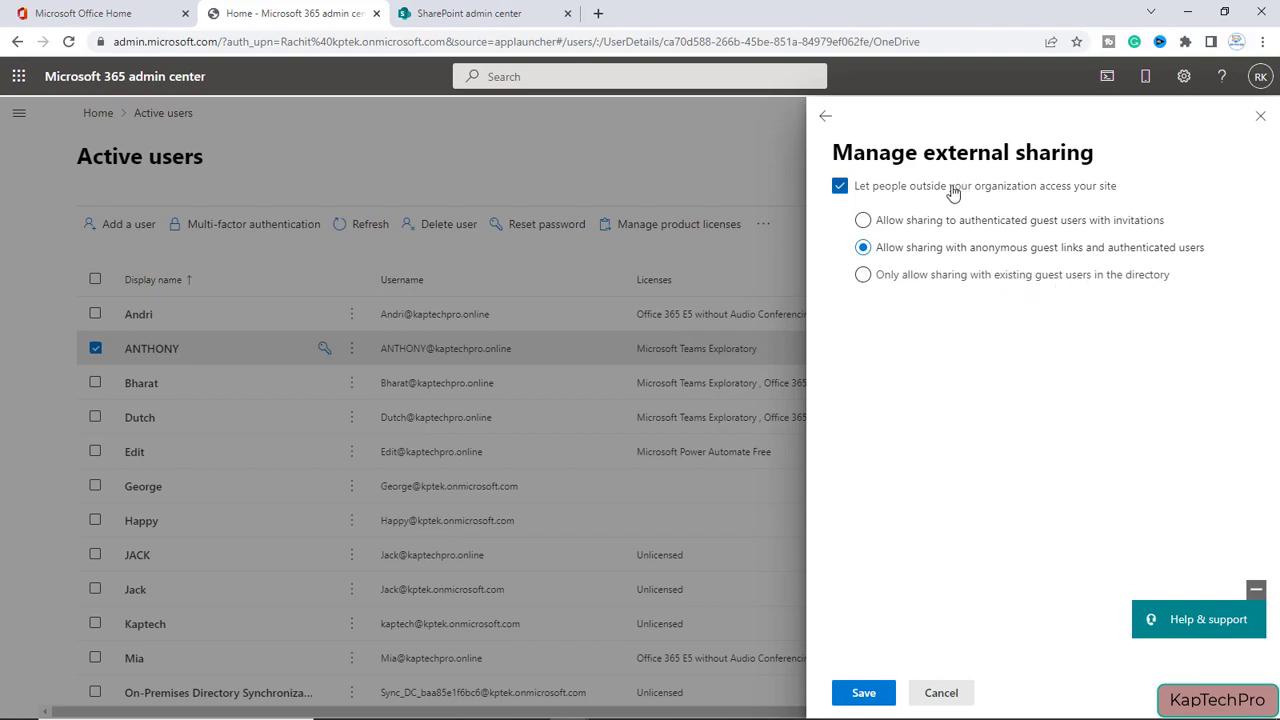
pyautogui.click(845, 188)
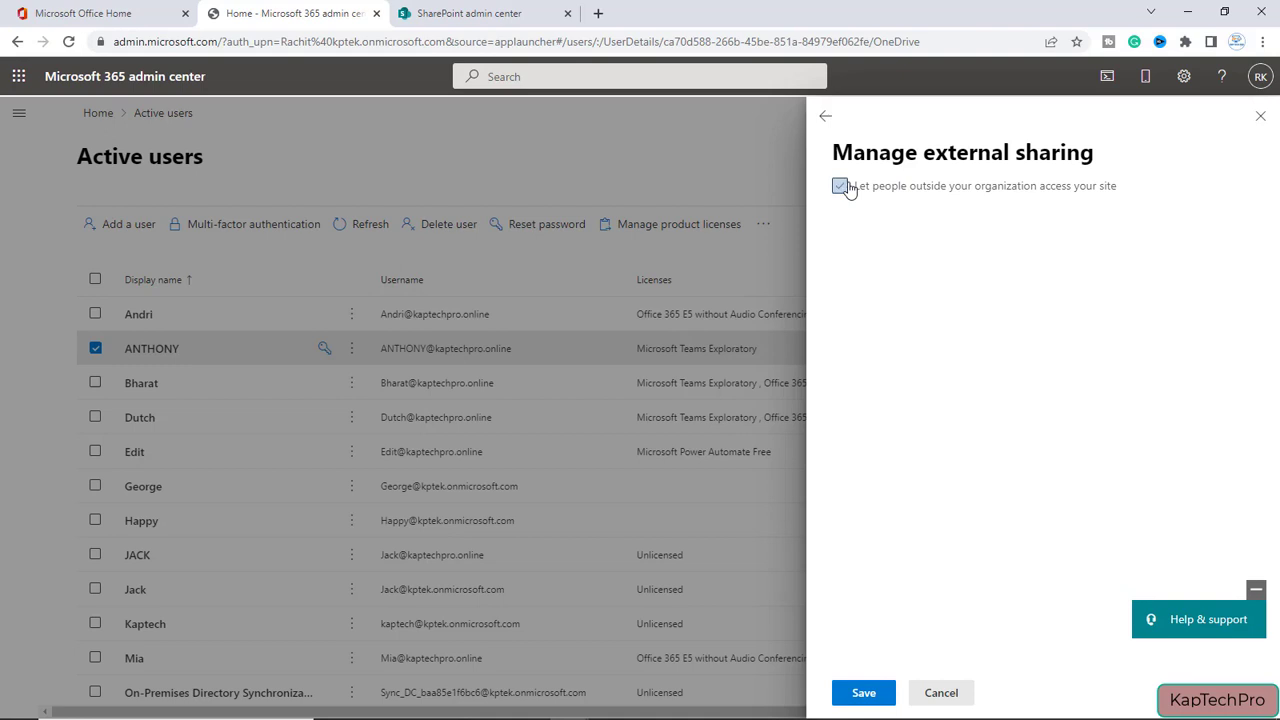
pyautogui.click(864, 695)
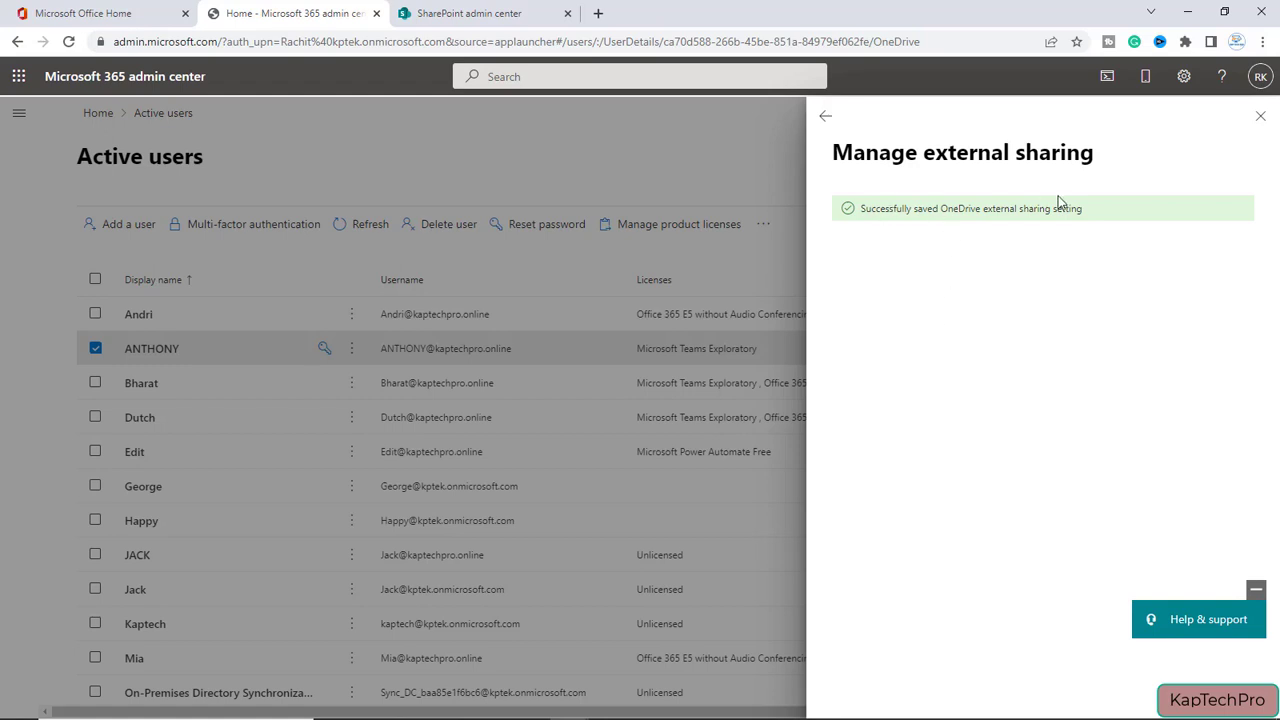
pyautogui.click(1259, 117)
# - Return to the user's OneDrive window, verify the account and reload the page
pyautogui.click(569, 704)
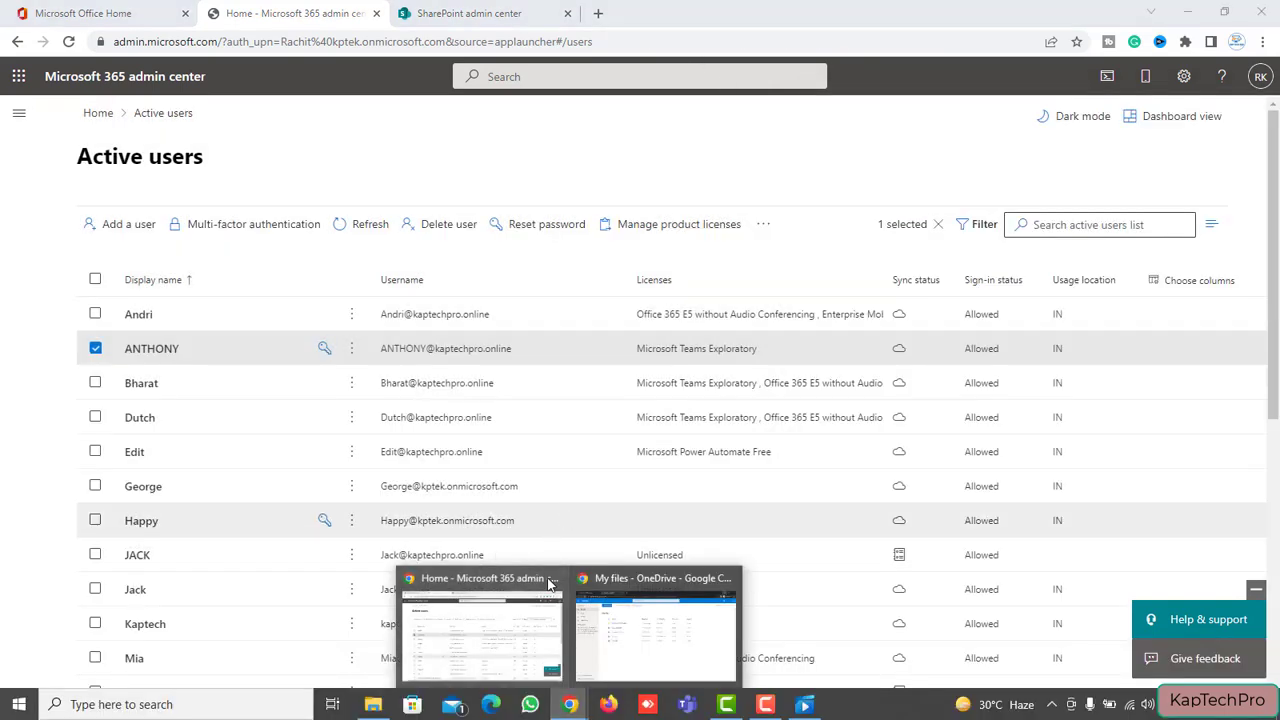
pyautogui.click(613, 657)
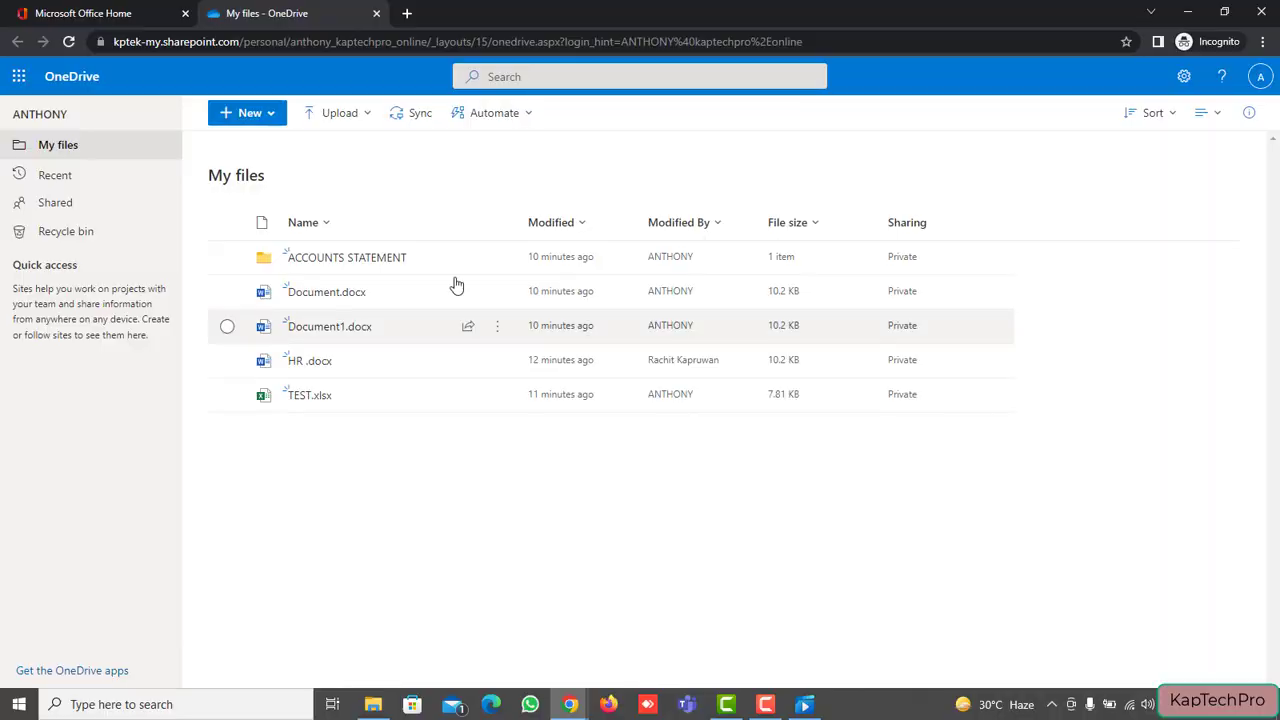
pyautogui.click(1261, 80)
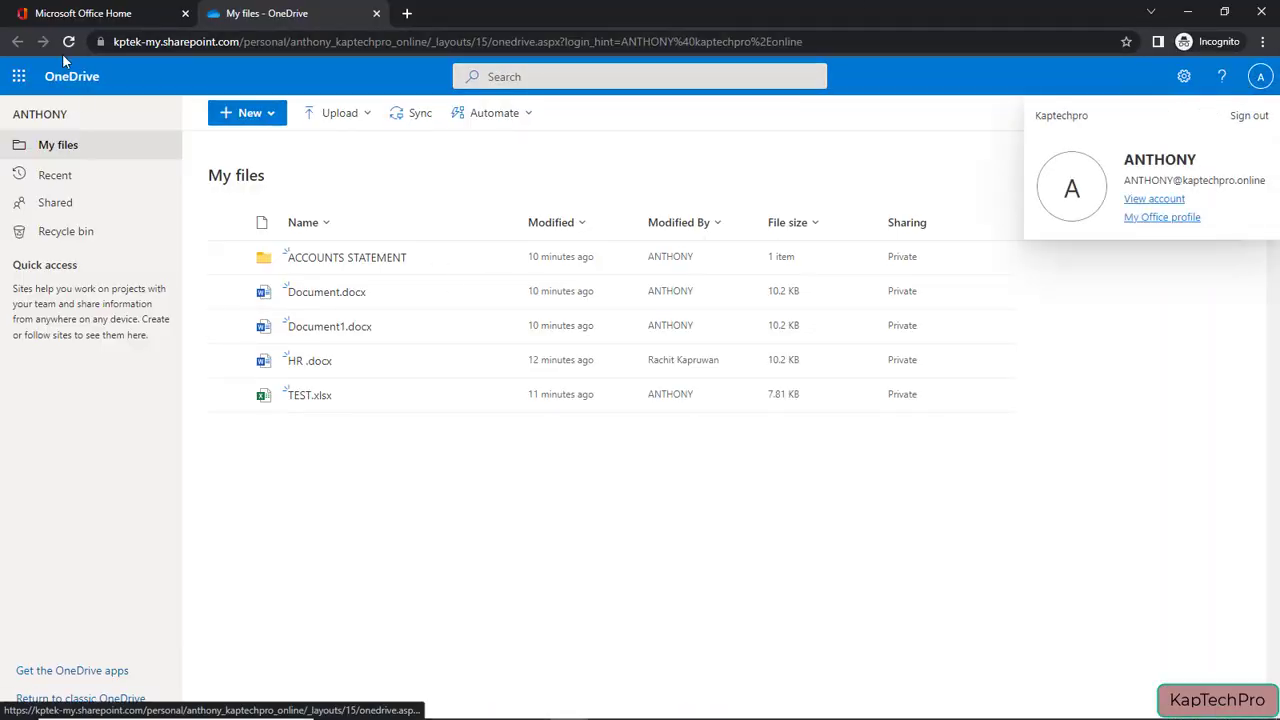
pyautogui.click(68, 44)
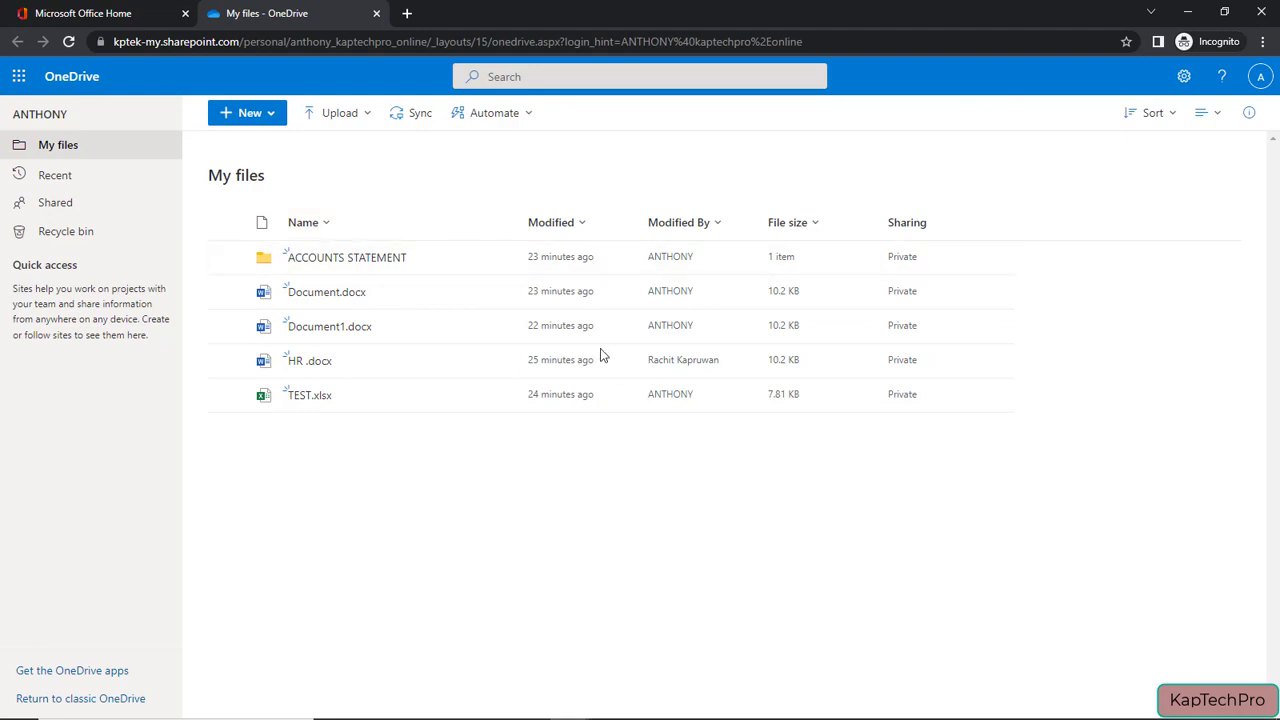
# - Share the ACCOUNTS STATEMENT folder and view who the link works for
pyautogui.moveTo(400, 257)
pyautogui.click(498, 259)
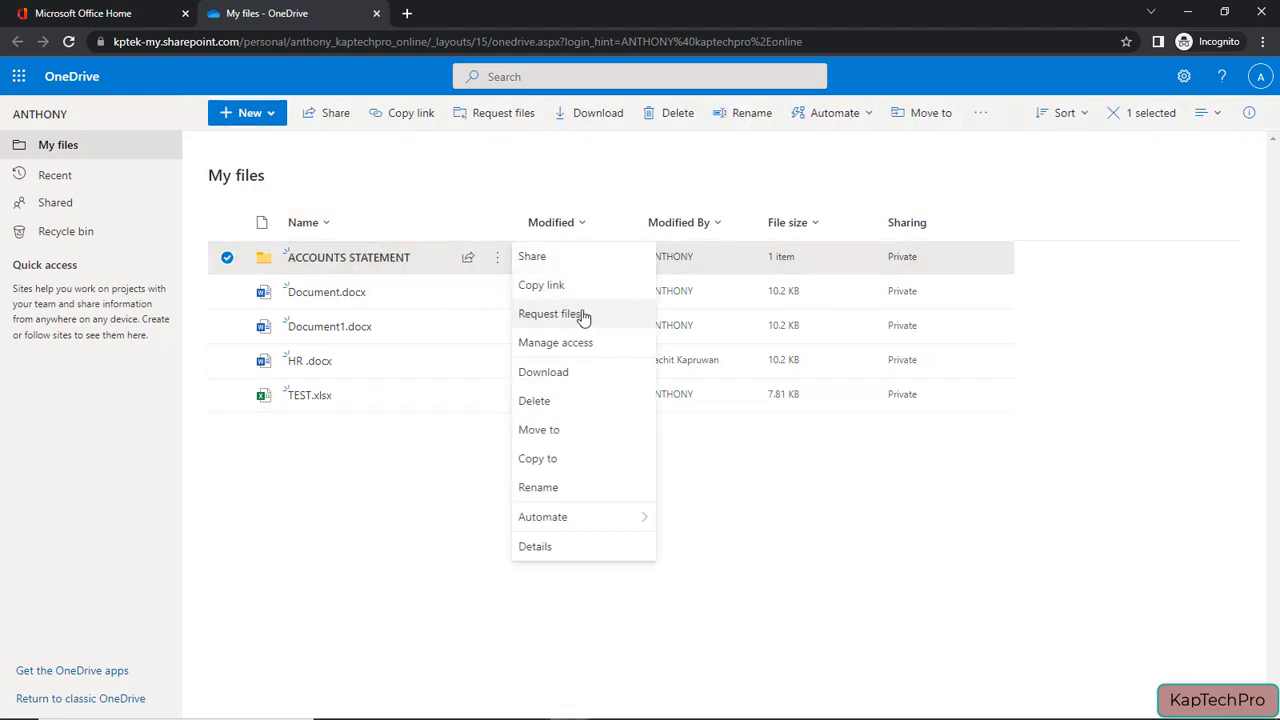
pyautogui.click(594, 260)
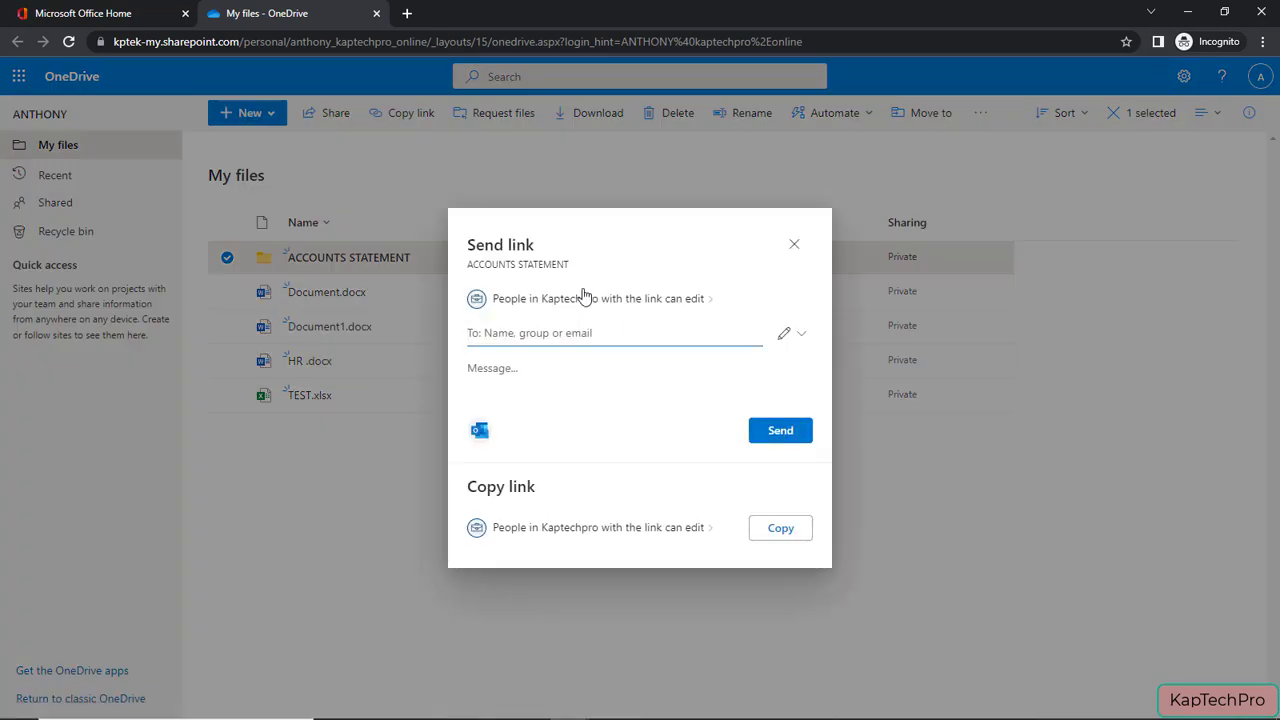
pyautogui.click(656, 300)
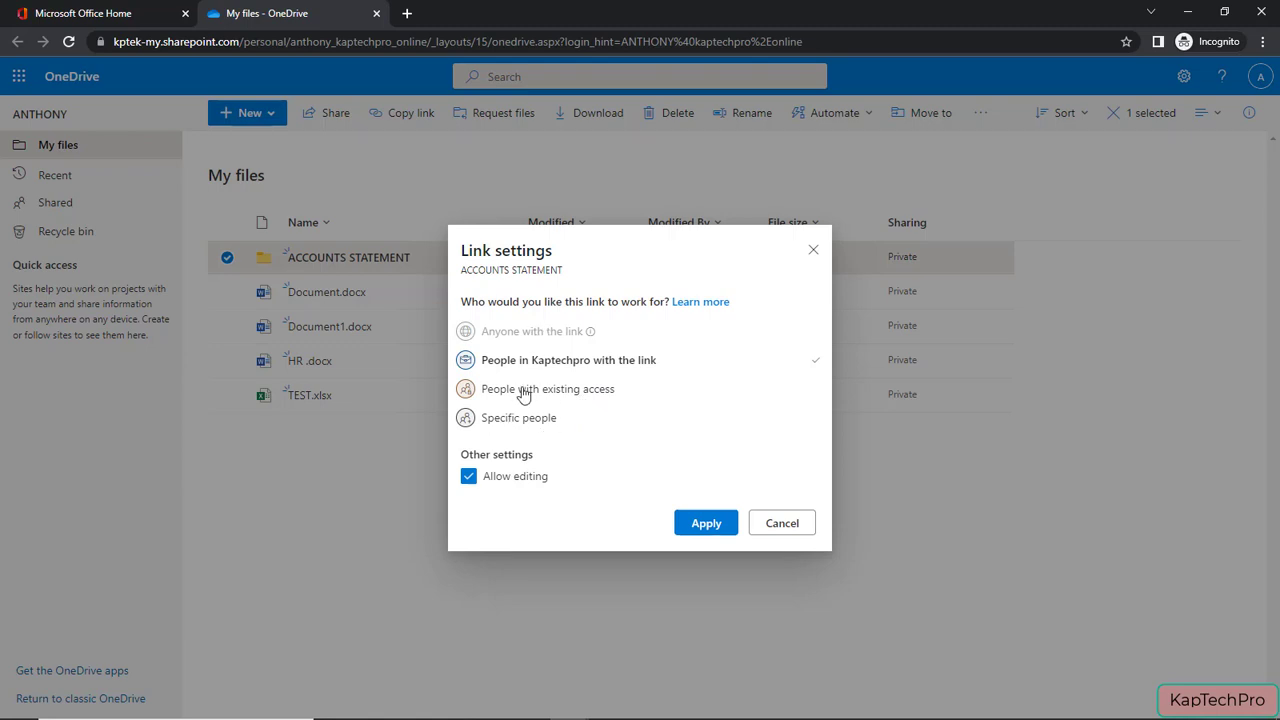
# - Limit the link to Specific people and add an external Gmail address as recipient
pyautogui.click(511, 419)
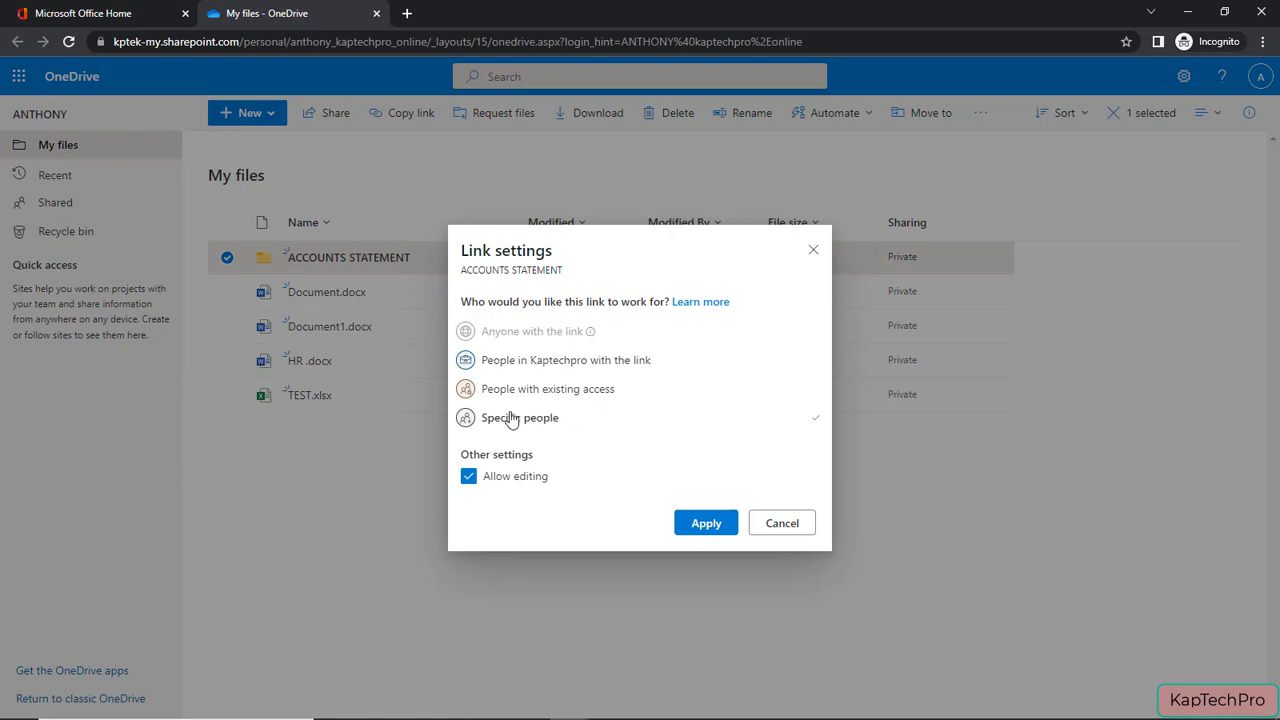
pyautogui.click(698, 526)
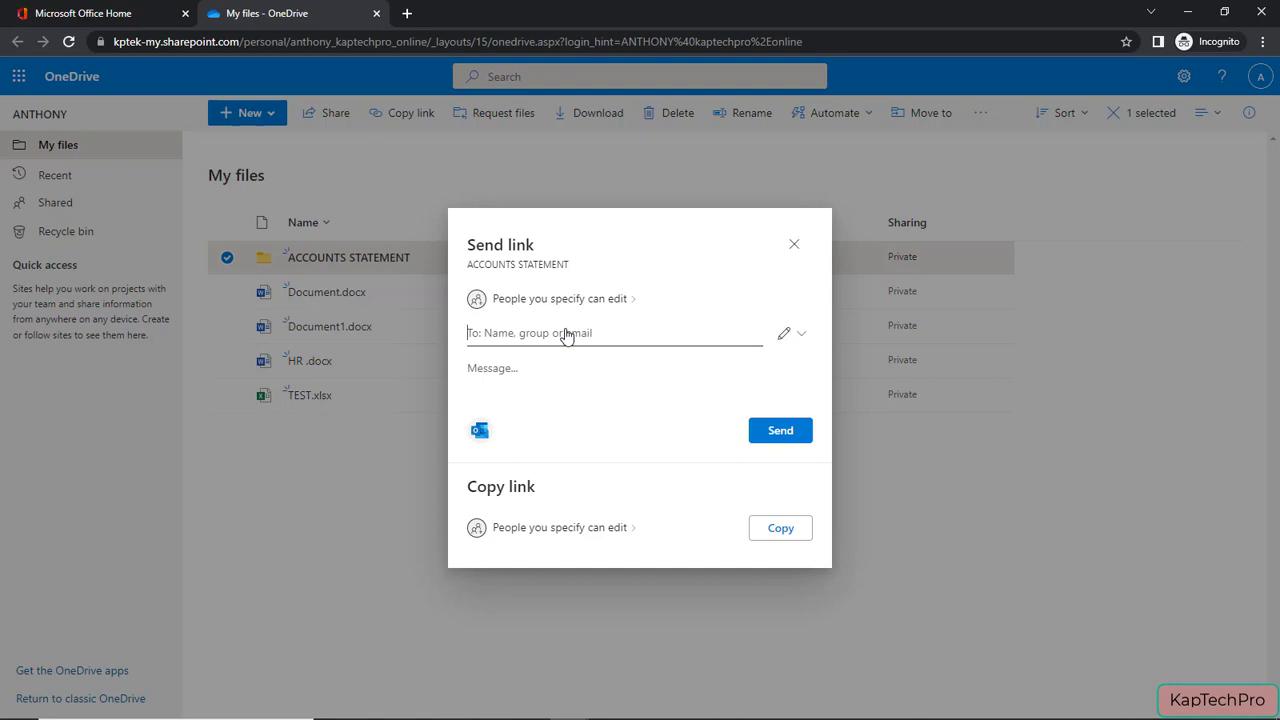
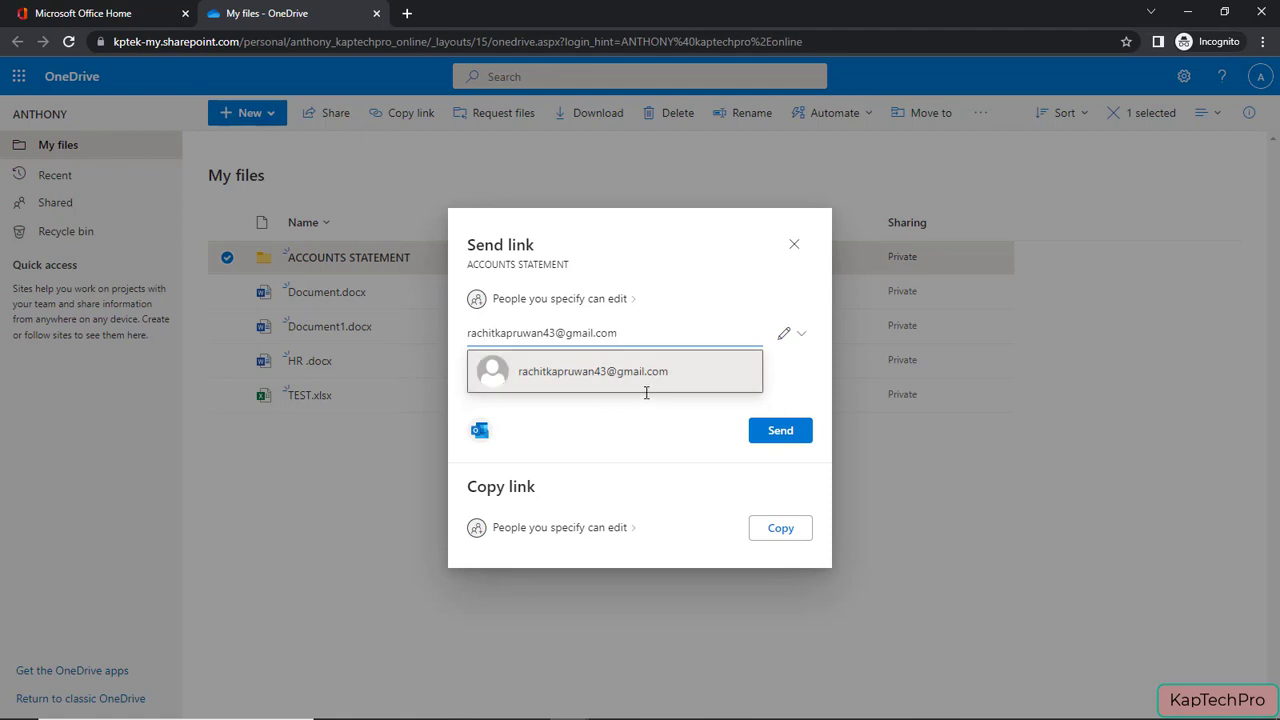
pyautogui.click(610, 372)
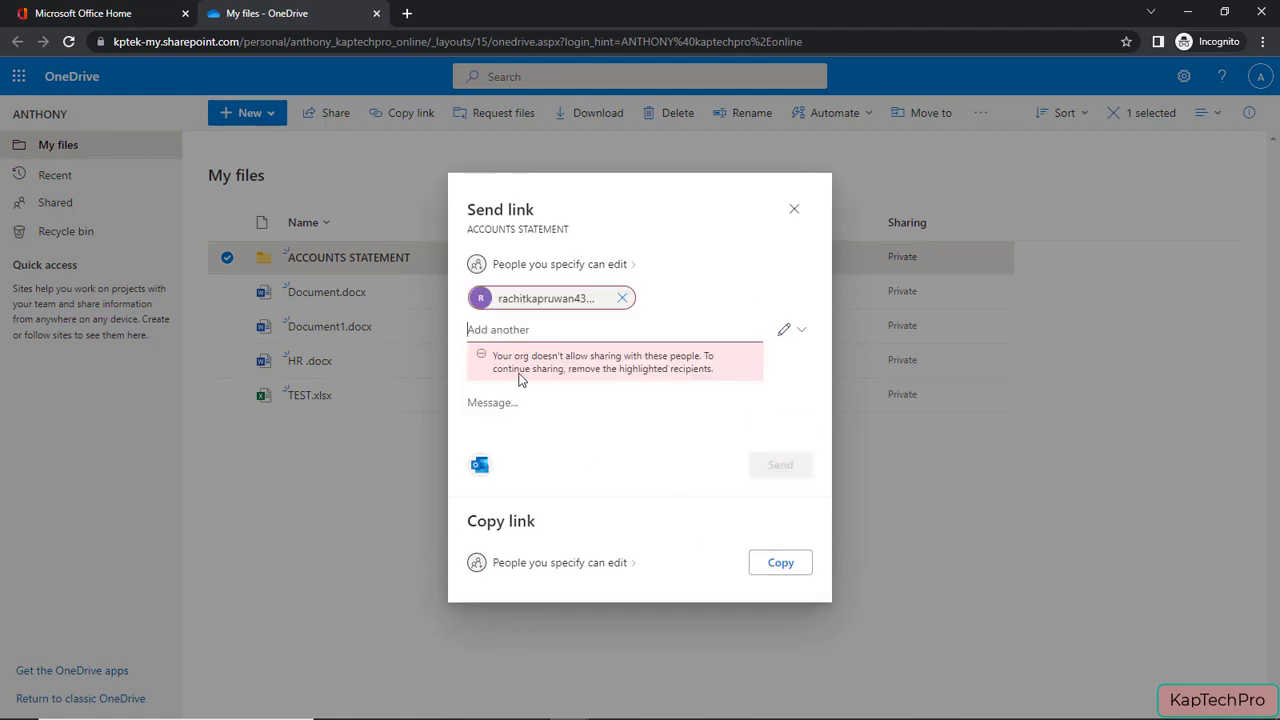